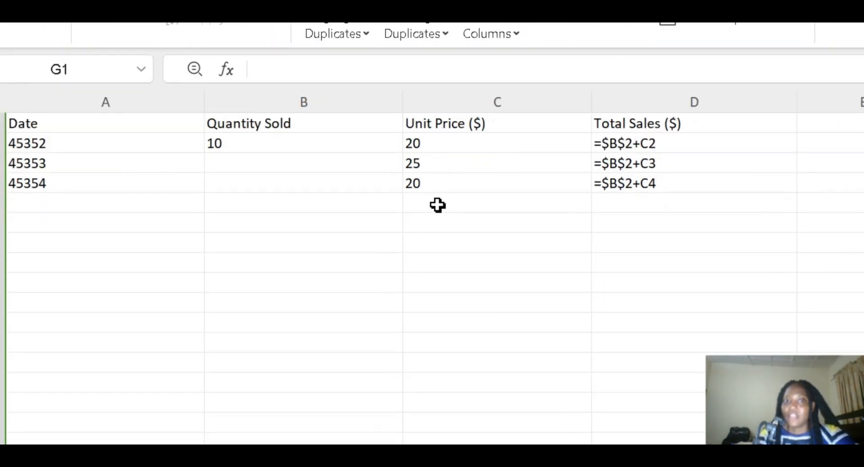
Open data validation for the whole Unit Price ($) column and allow only whole numbers
left_click(438, 204)
left_click(465, 93)
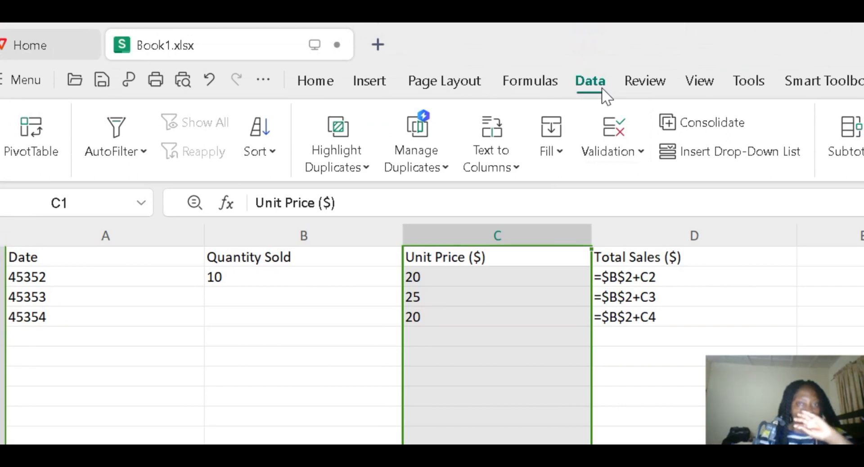
left_click(625, 150)
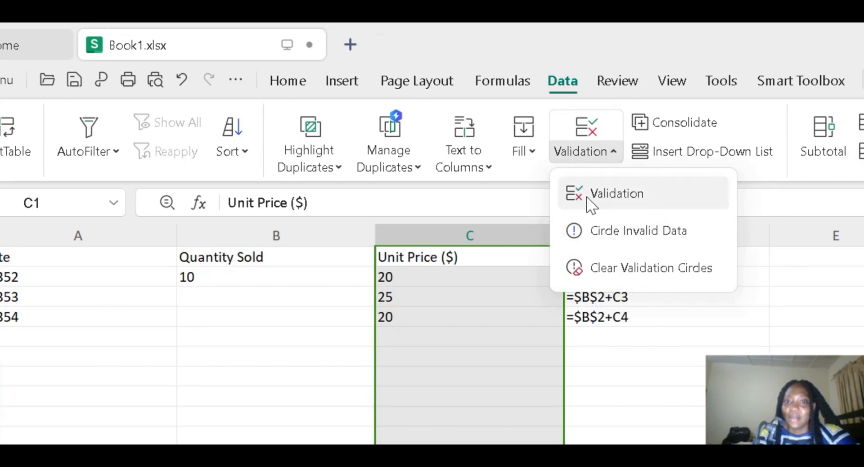
left_click(590, 194)
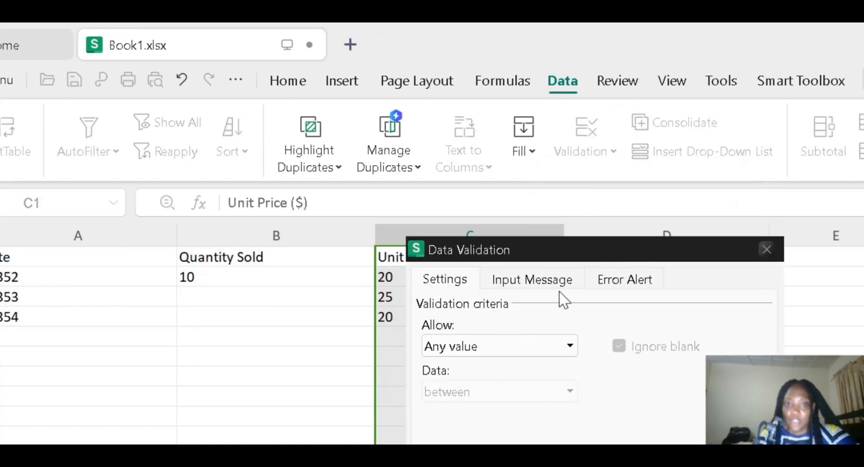
left_click_drag(552, 250, 753, 187)
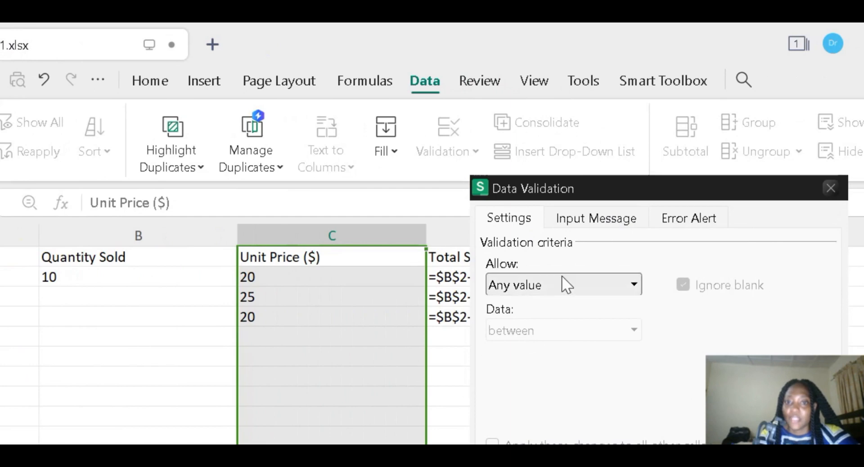
left_click(563, 279)
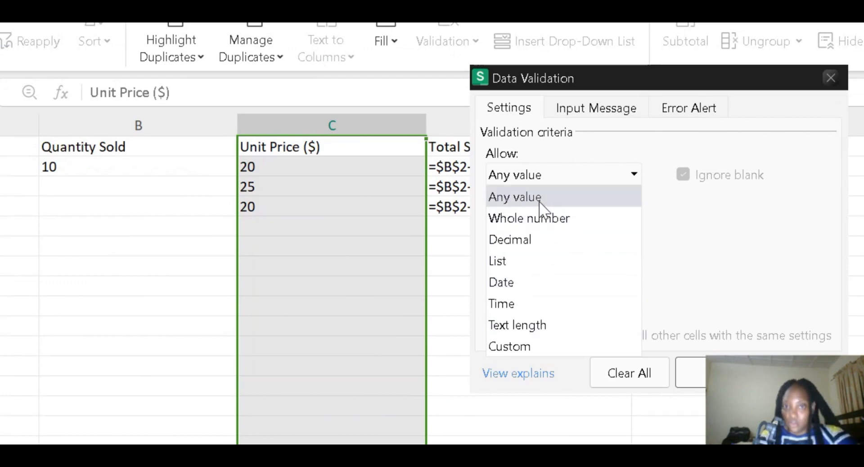
left_click(536, 221)
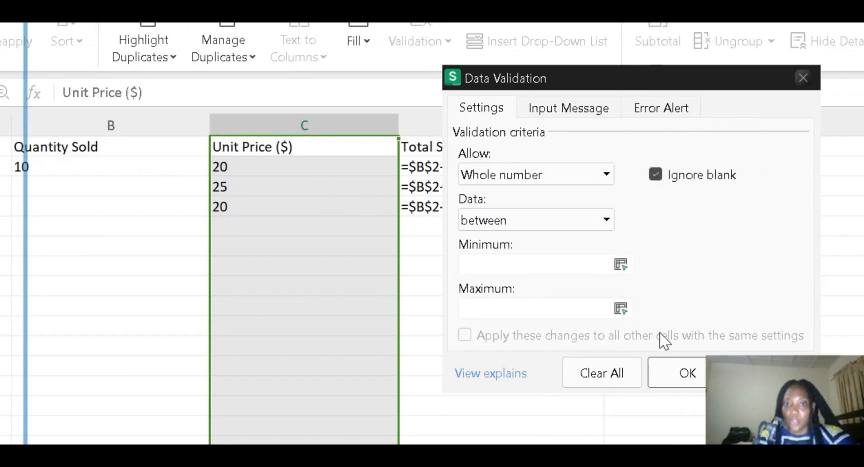
Limit the column's validation rule to values between 10 and 100 and apply it
left_click(522, 247)
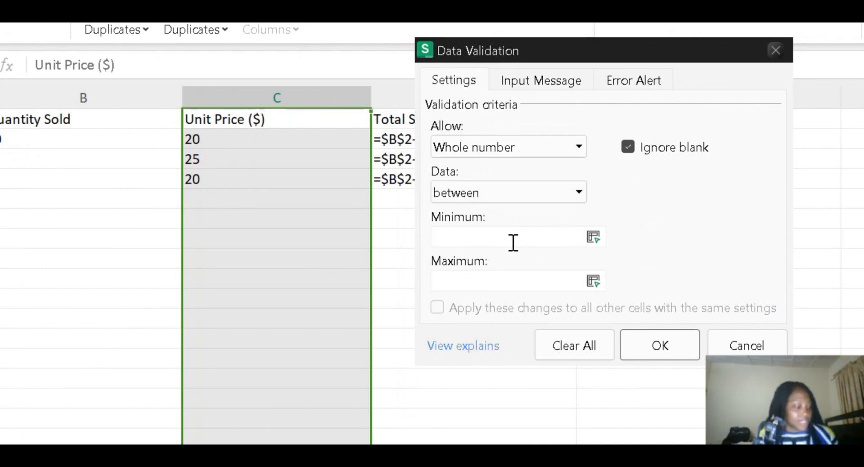
type("10")
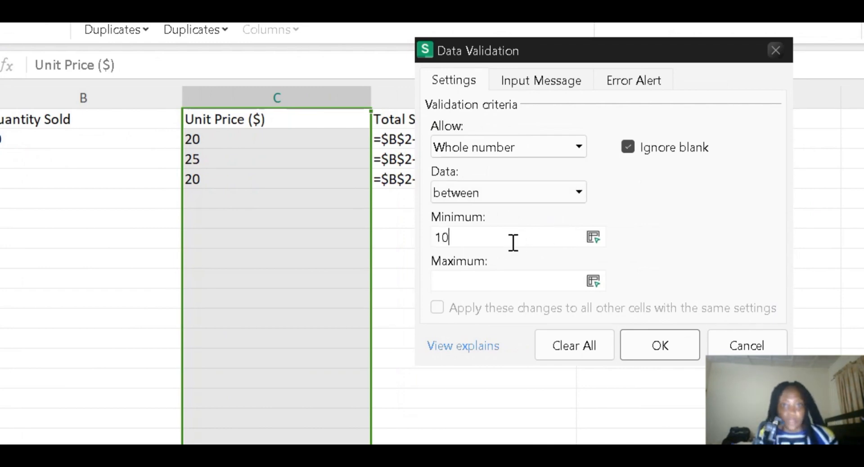
left_click(512, 276)
type("100")
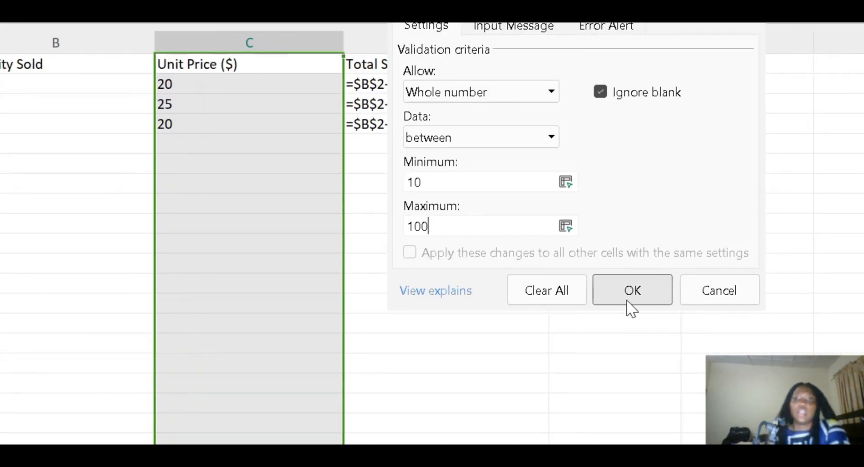
left_click(654, 299)
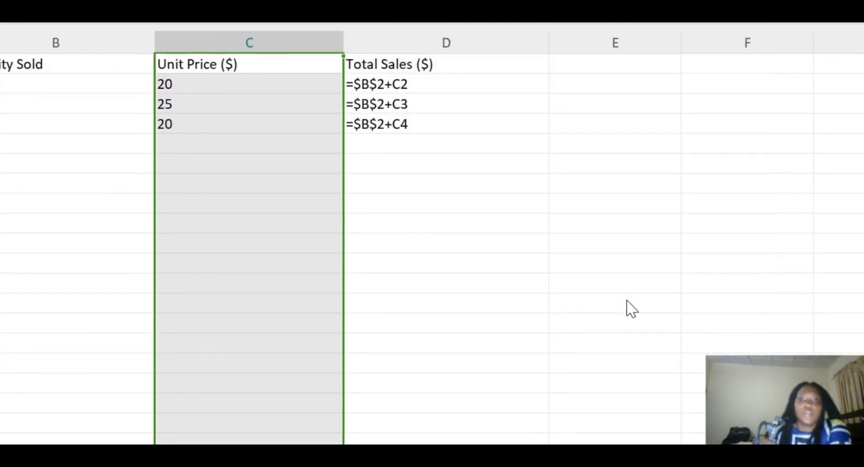
Test the validation rule by trying to enter 2, followed by the letter w, in cell C6
left_click(205, 170)
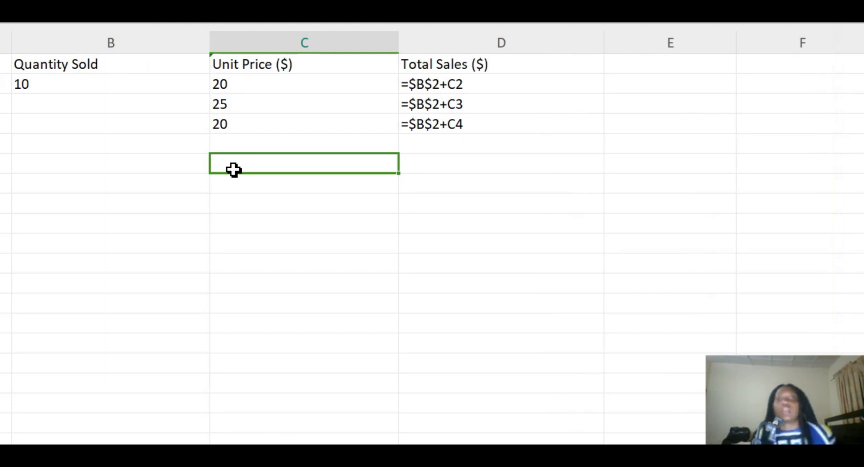
type("2")
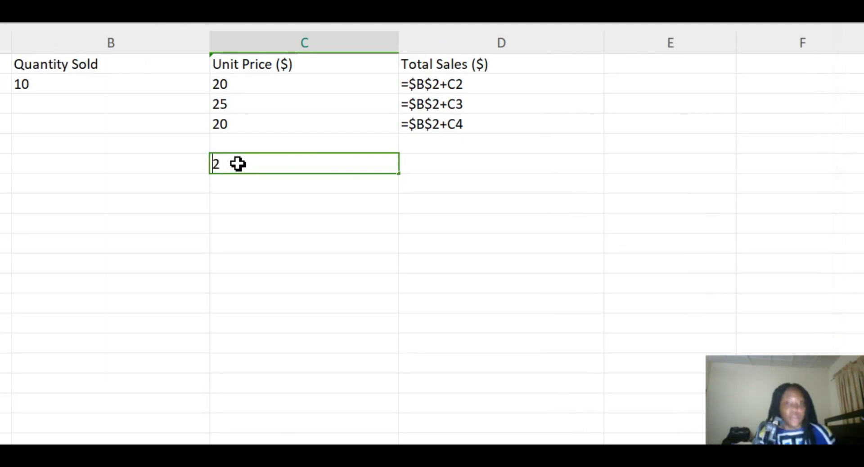
key("Return")
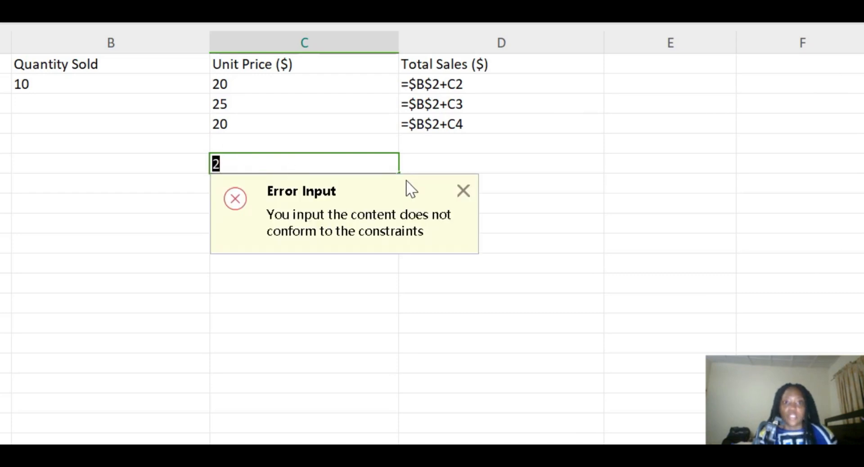
key("BackSpace")
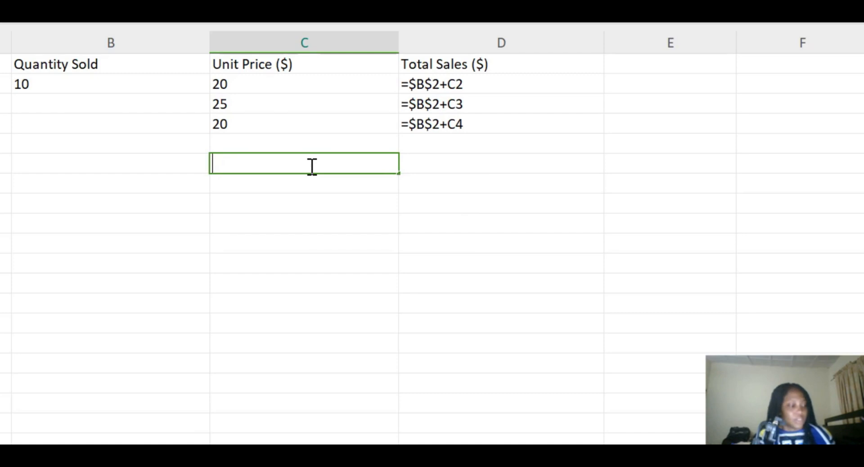
type("w")
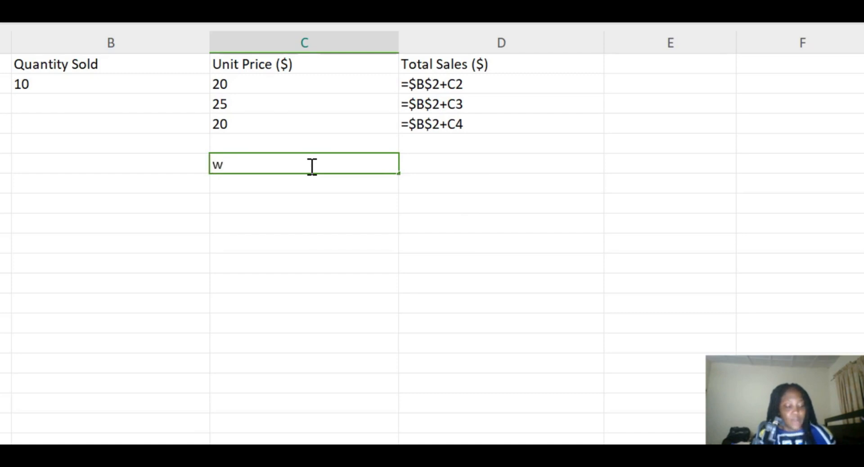
key("Return")
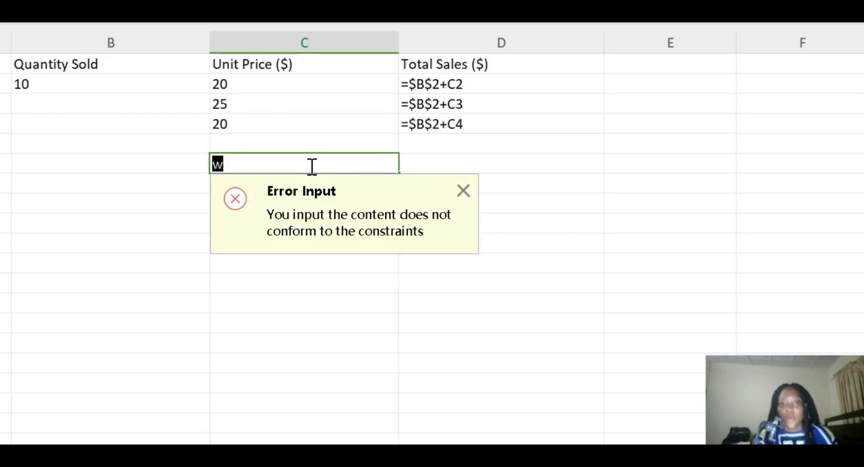
Dismiss the rejected entry and enter 33 in cell C6
left_click(464, 192)
type("33")
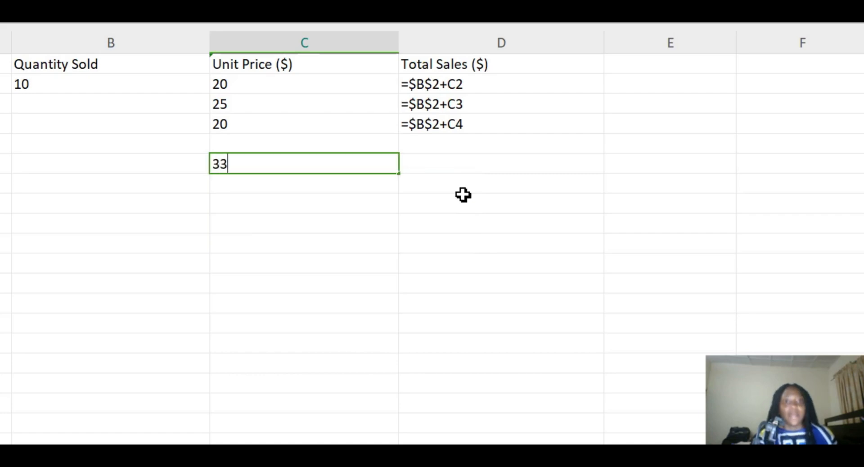
key("Return")
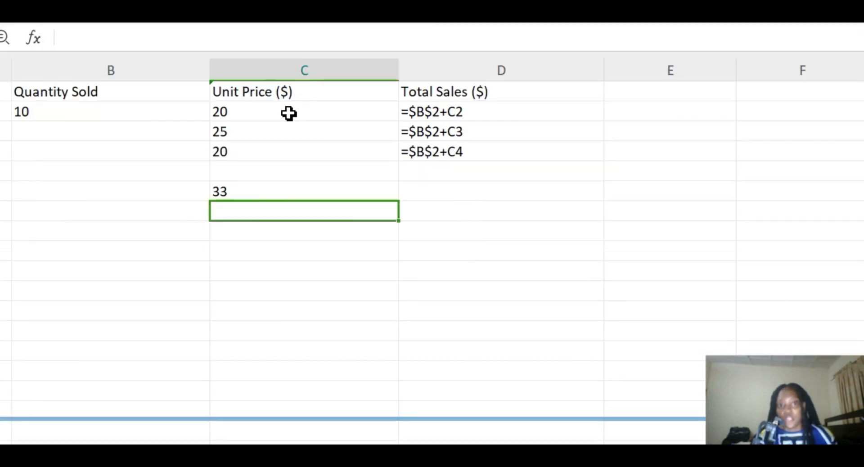
Try to re-enter the existing Unit Price ($) header text in cell C1
left_click(298, 62)
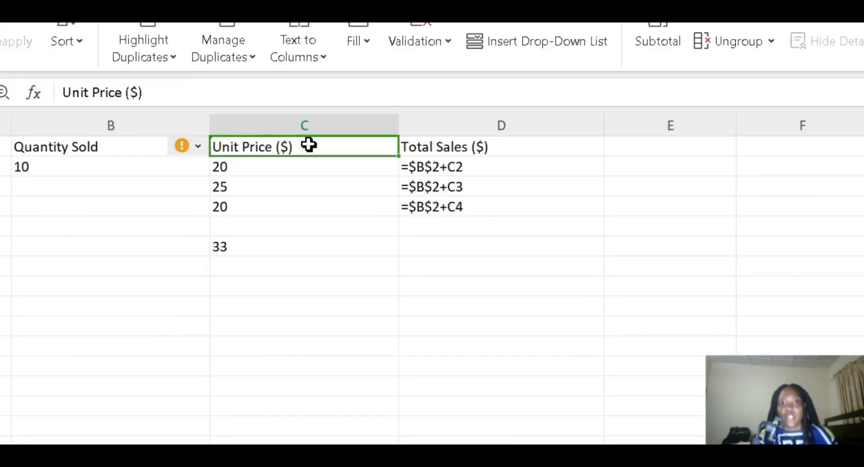
double_click(310, 144)
key("Return")
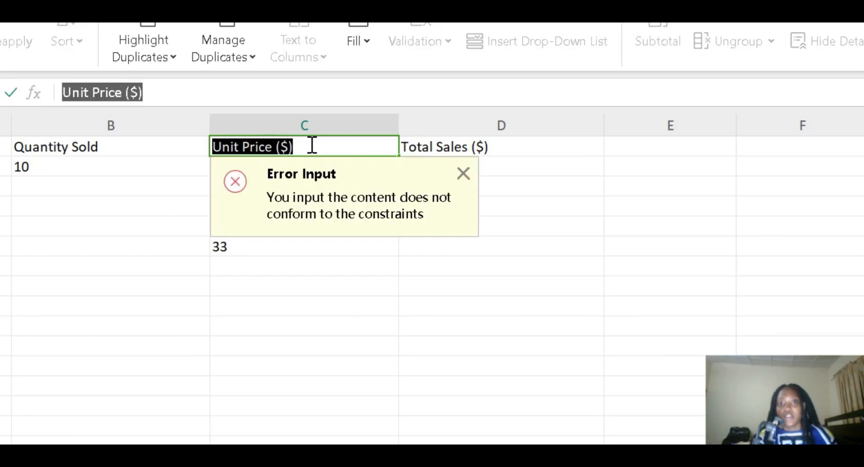
left_click(498, 170)
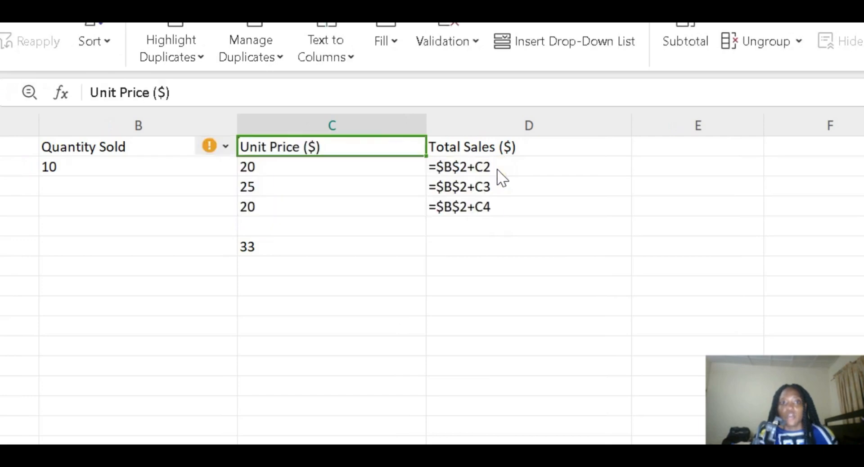
left_click(388, 324)
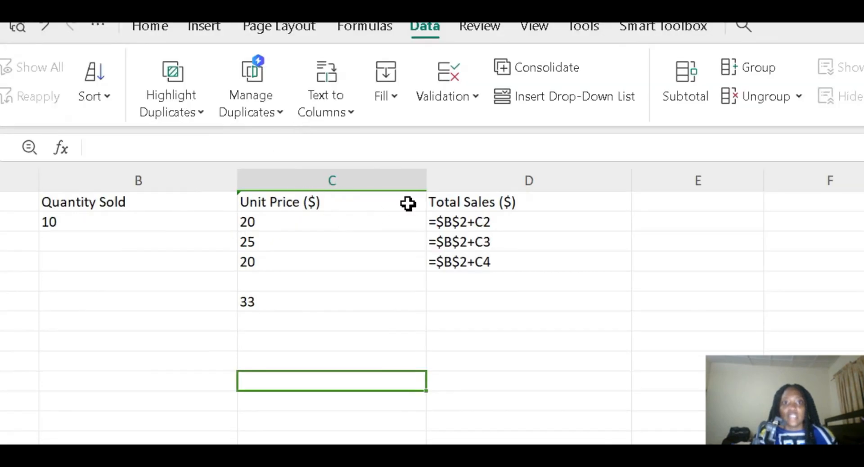
Clear all data validation from header cell C1 and re-enter its existing Unit Price ($) text
left_click(357, 204)
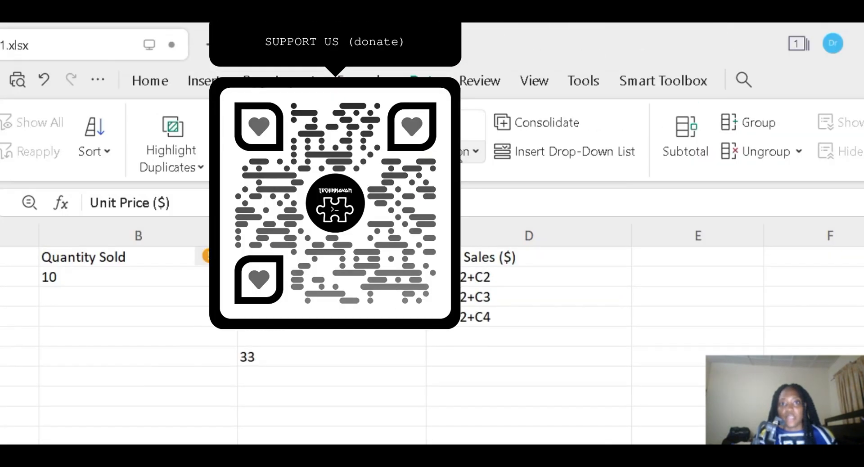
left_click(475, 124)
left_click(476, 194)
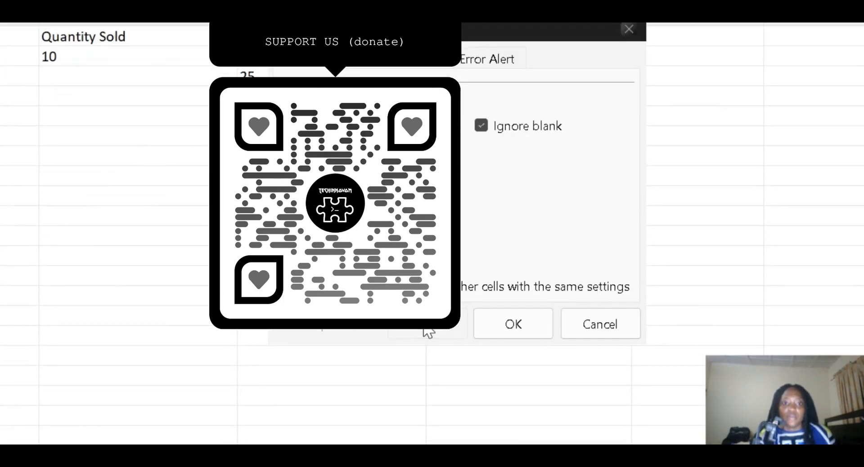
left_click(429, 328)
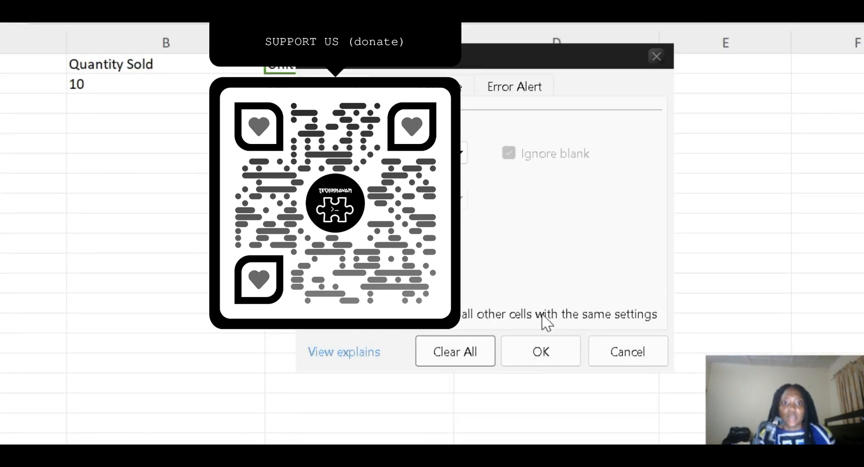
left_click(544, 436)
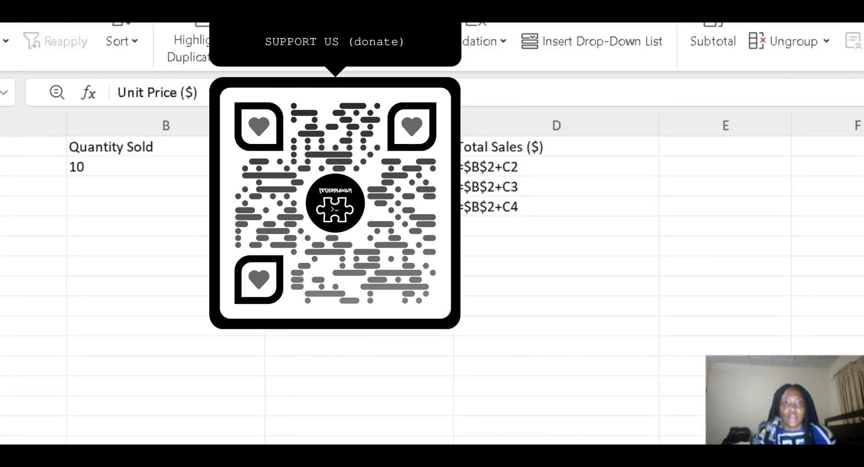
double_click(359, 147)
key("Return")
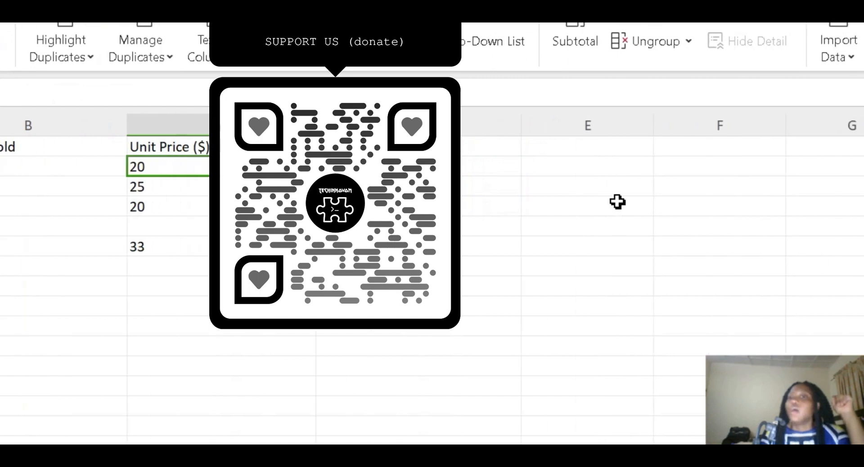
Format the dates in cells A2:A4 with the 7-Mar-2001 date type for English (United States)
left_click(755, 193)
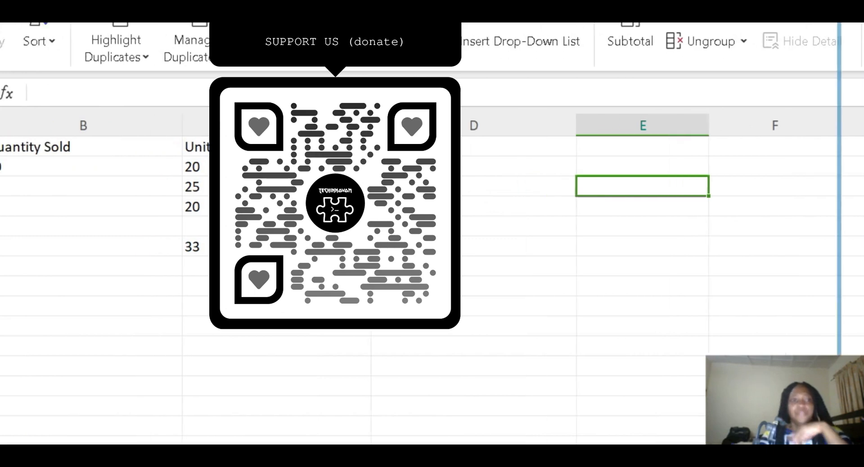
left_click(3, 200)
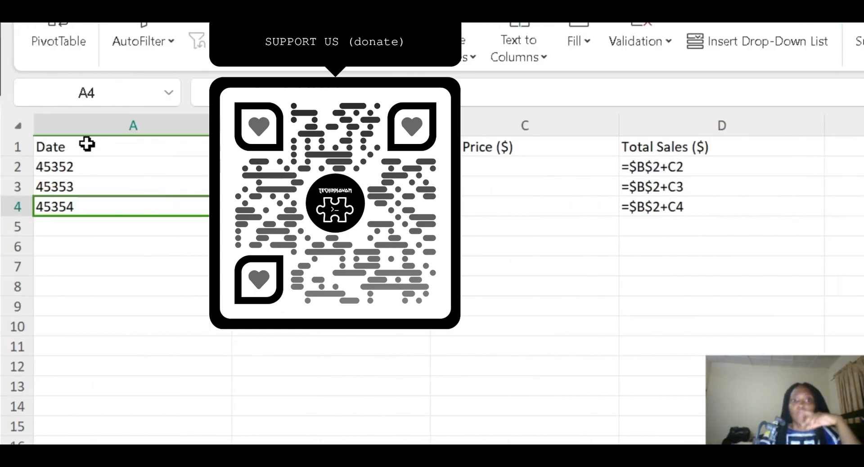
left_click(75, 166)
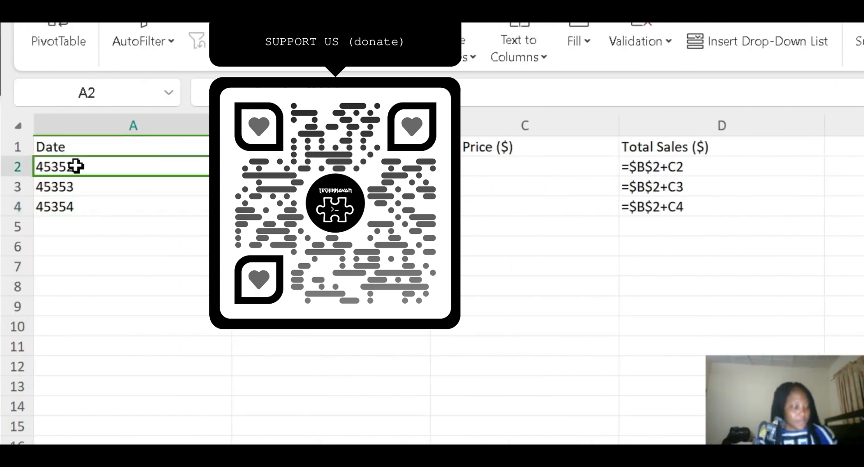
left_click(77, 209, "shift")
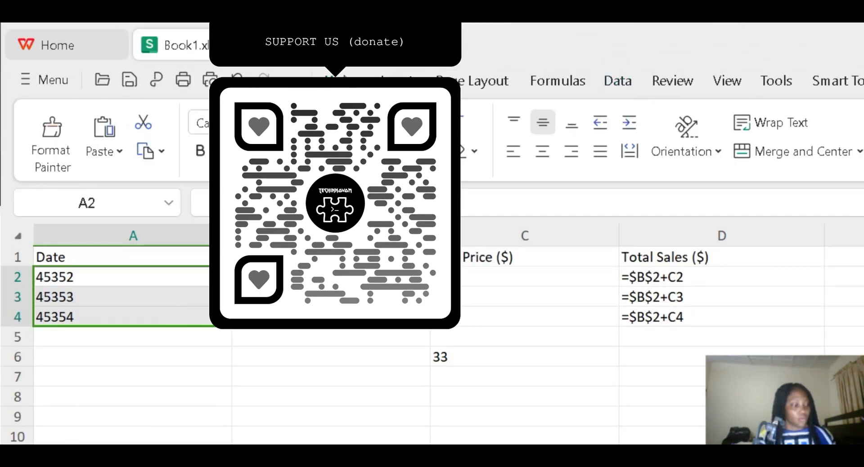
key("ctrl+1")
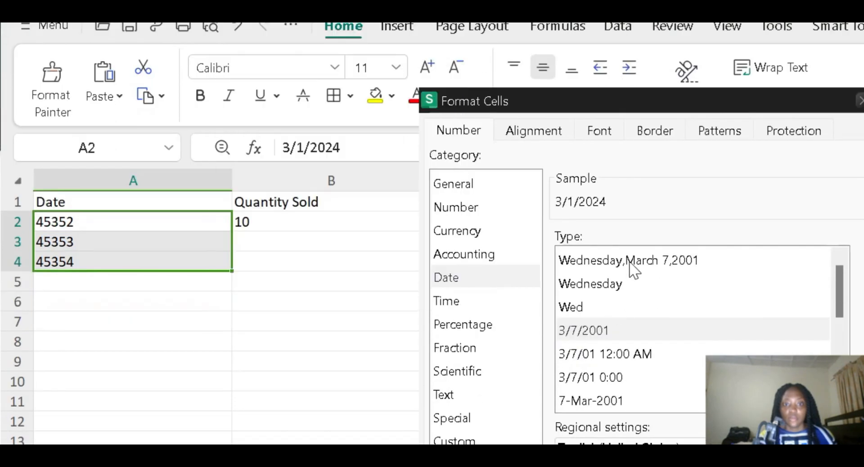
left_click(630, 291)
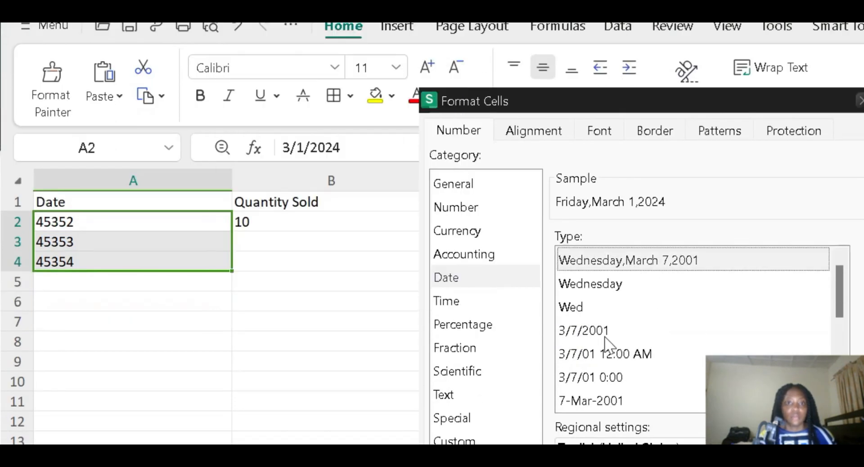
scroll(594, 310, "down", 1)
scroll(594, 310, "down", 1)
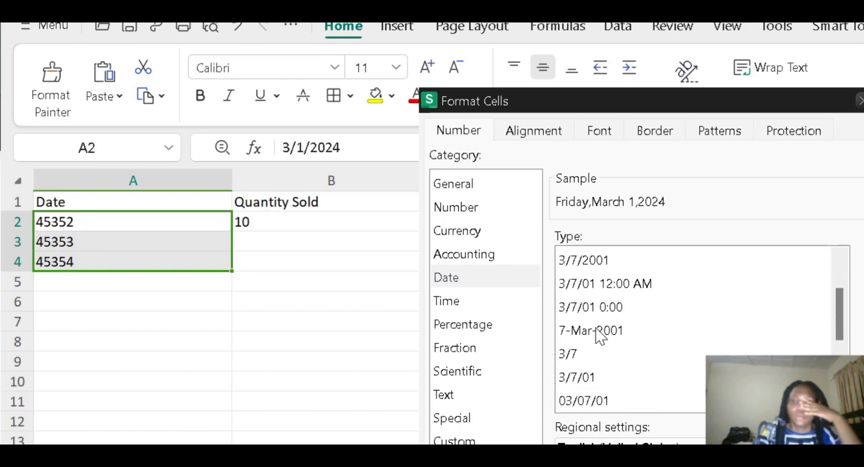
left_click(596, 328)
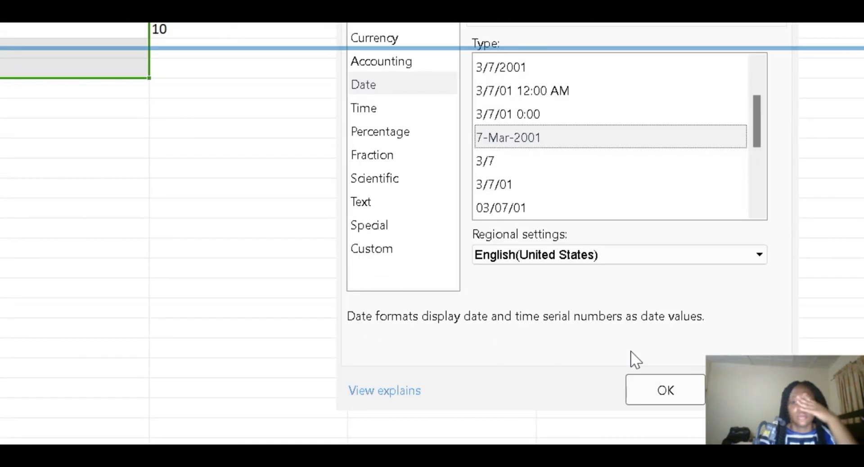
left_click(640, 395)
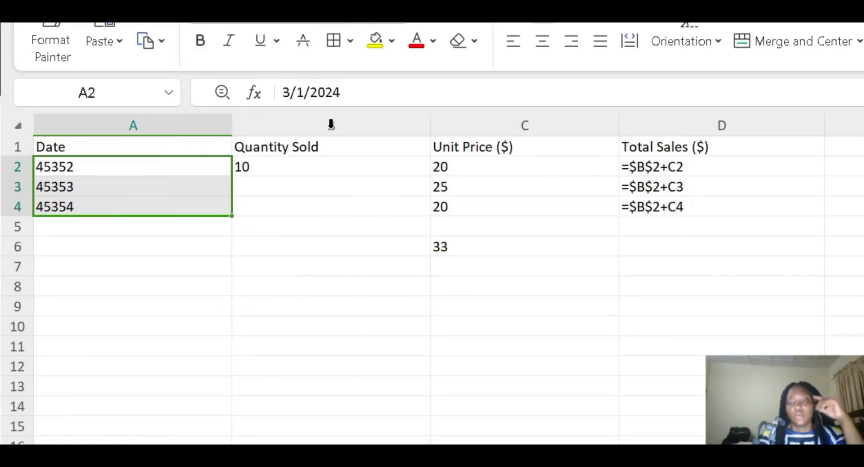
left_click(411, 180)
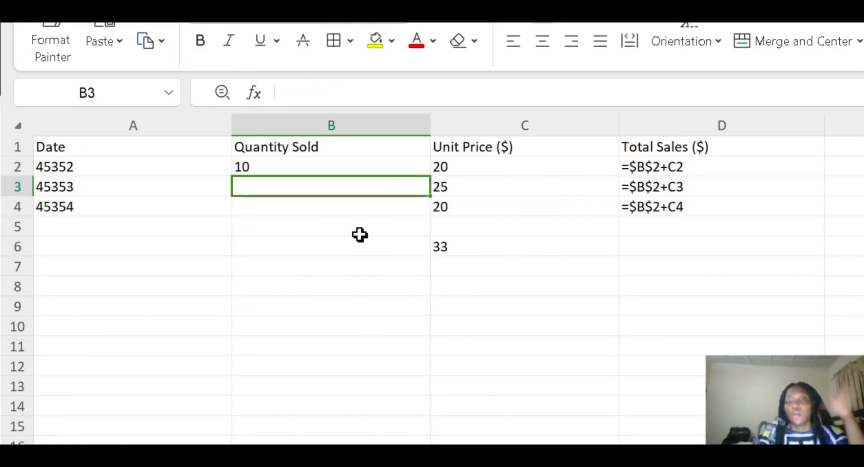
left_click(467, 252)
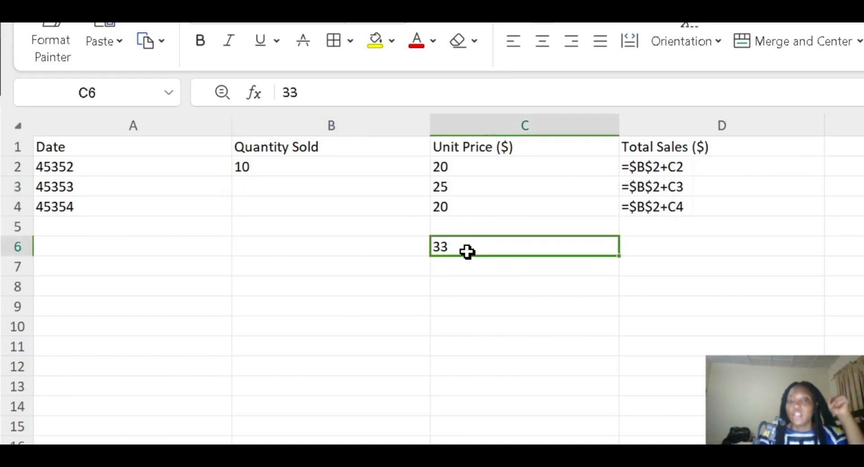
Enter the allowed values 10, 30, 40 and 50 in cells E3 to E6
left_click(630, 187)
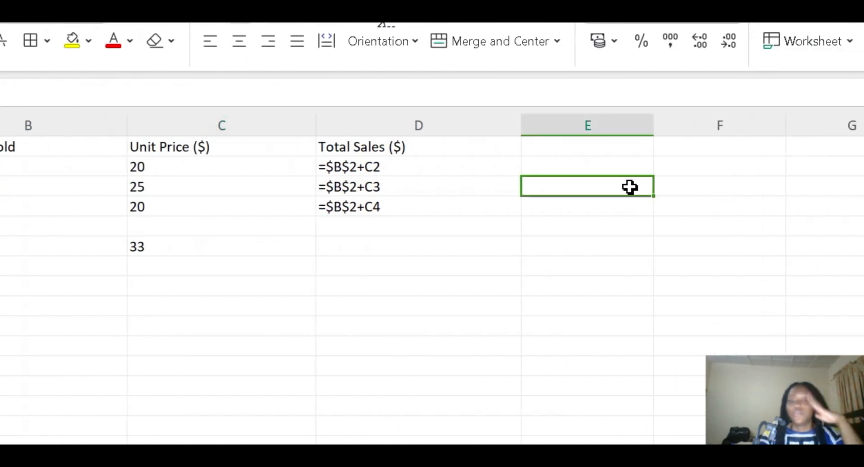
type("10")
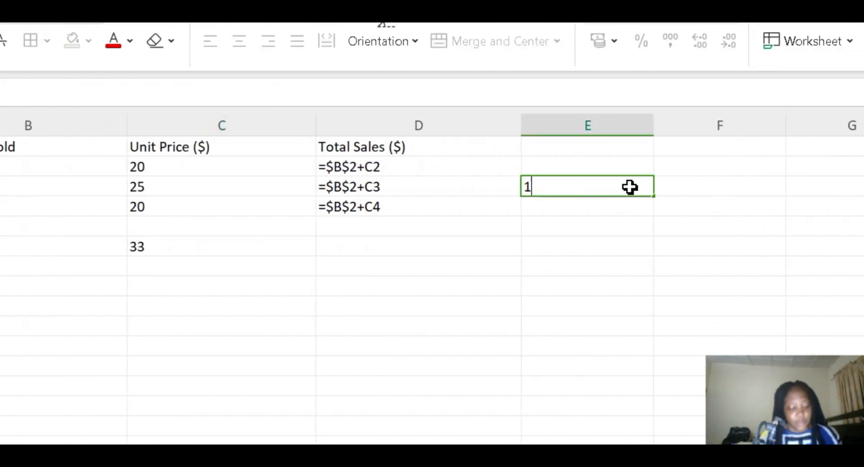
key("Return")
key("Menu")
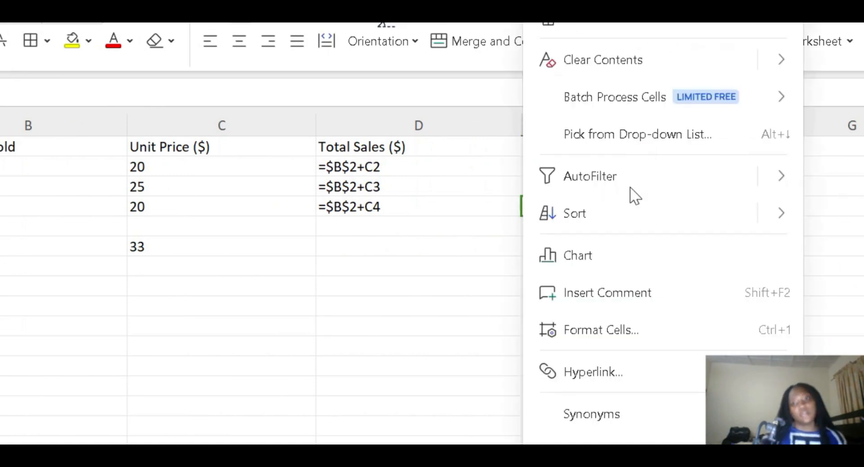
left_click(830, 253)
left_click(583, 205)
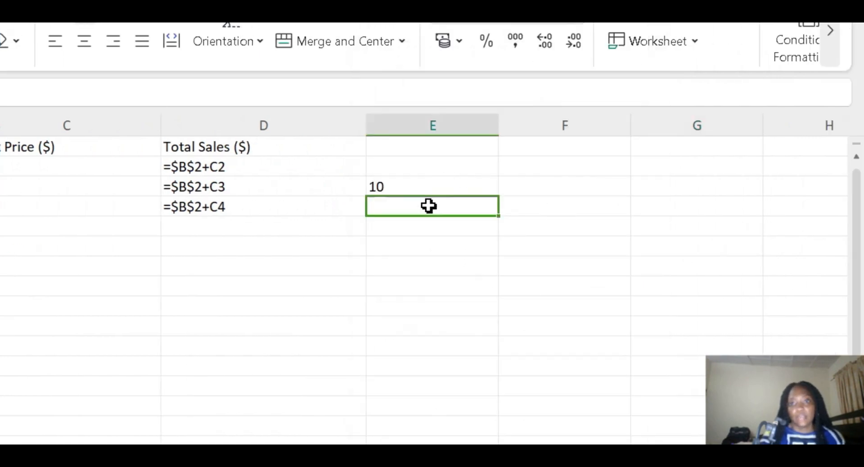
type("30")
key("Return")
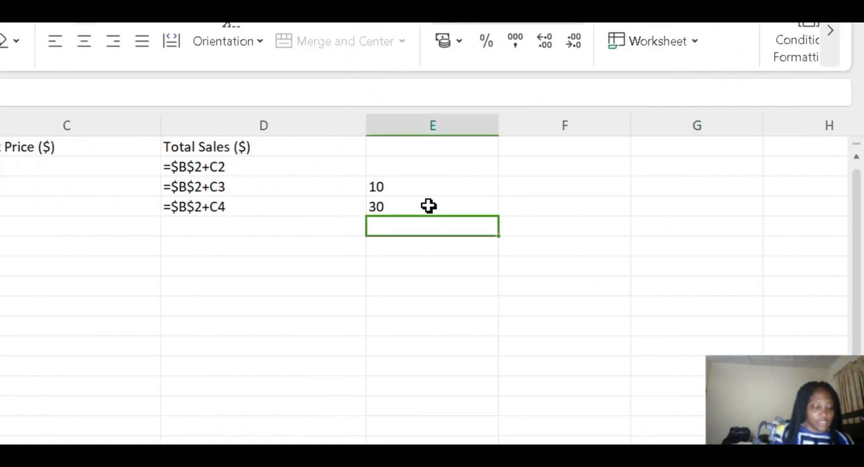
type("40")
key("Return")
type("50")
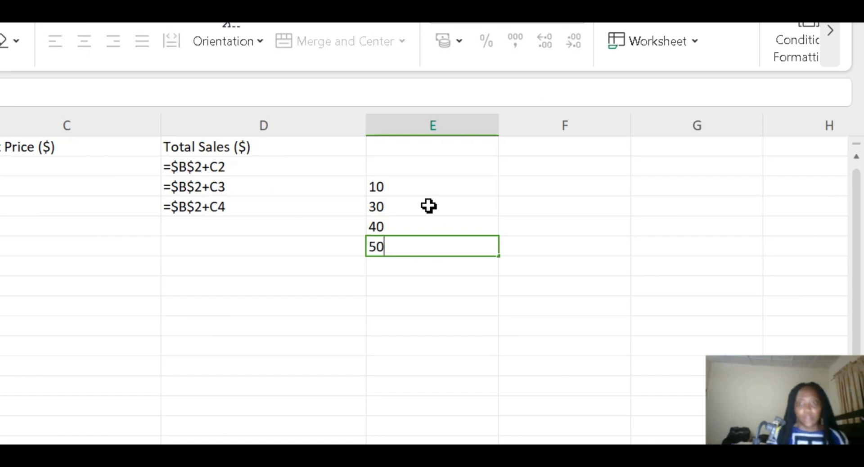
key("Return")
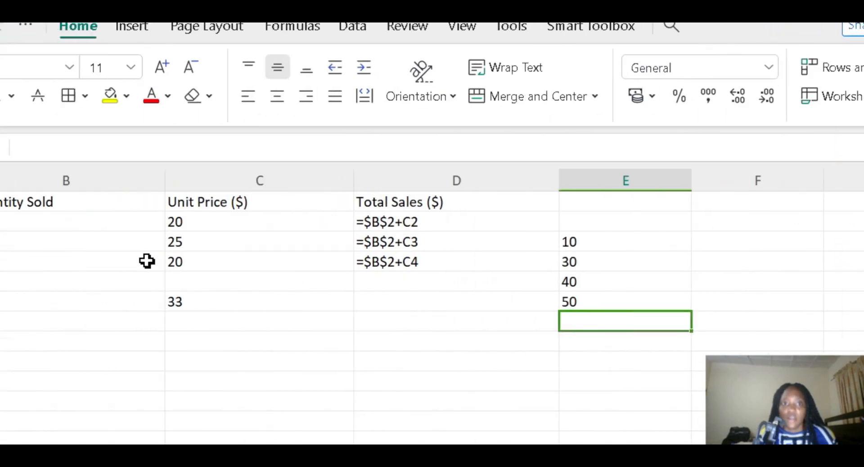
Set up data validation for the whole Unit Price column, extending it to cells without a rule, and allow List entries
left_click(246, 180)
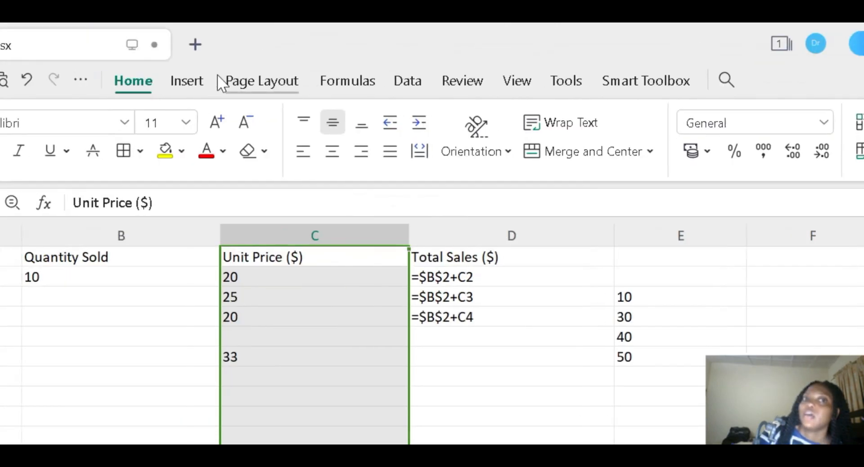
left_click(374, 52)
left_click(468, 125)
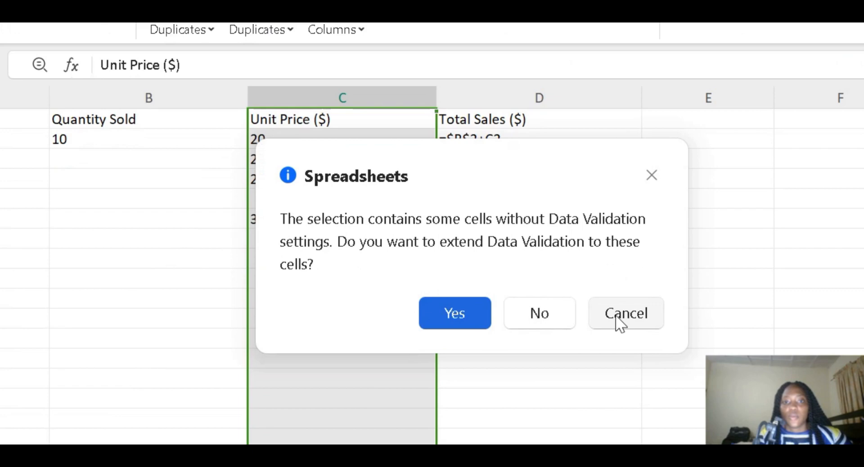
left_click(618, 370)
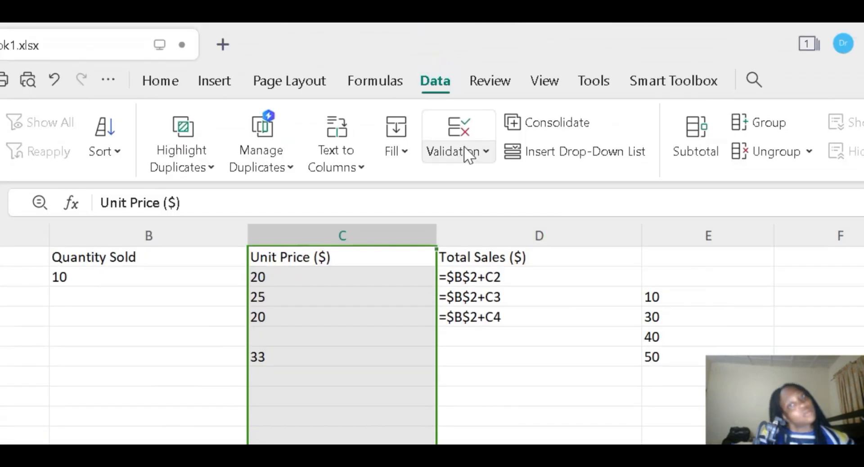
left_click(468, 153)
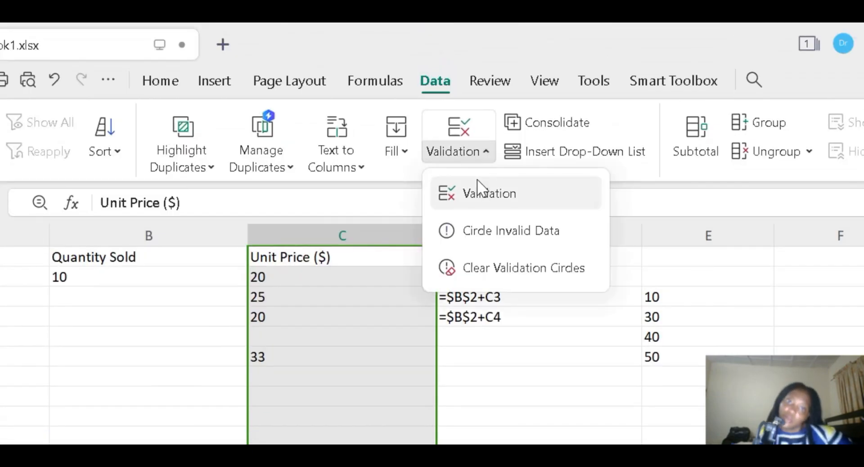
left_click(473, 191)
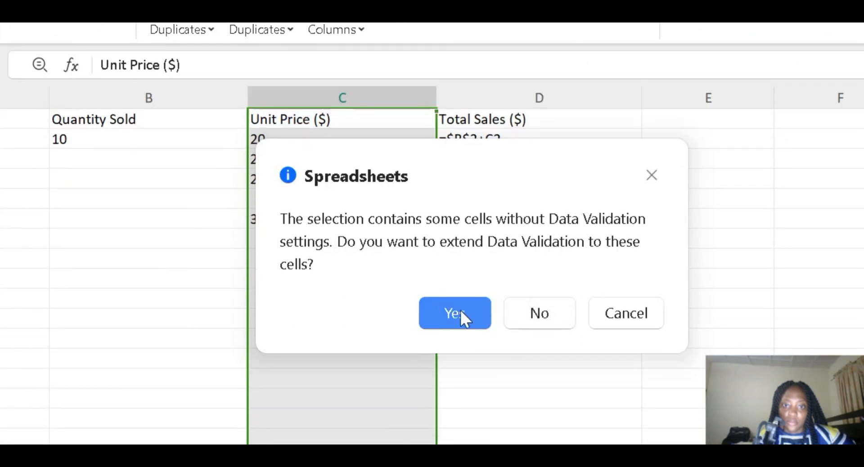
left_click(464, 374)
left_click(387, 211)
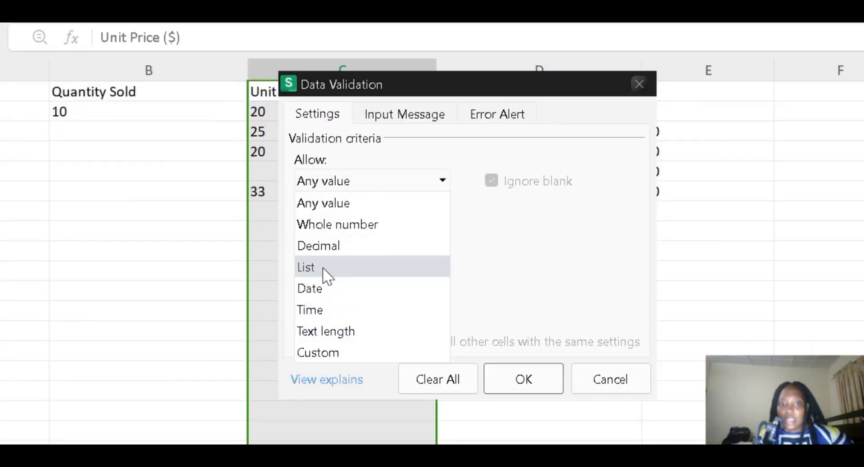
left_click(323, 295)
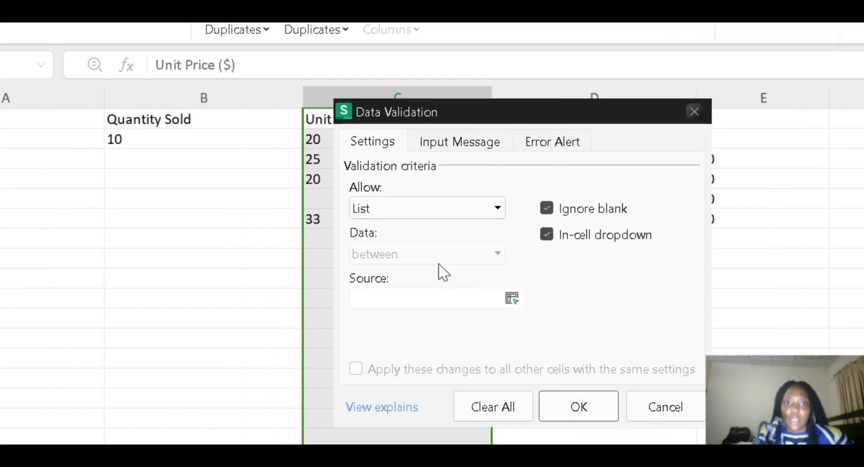
left_click(428, 208)
left_click(431, 209)
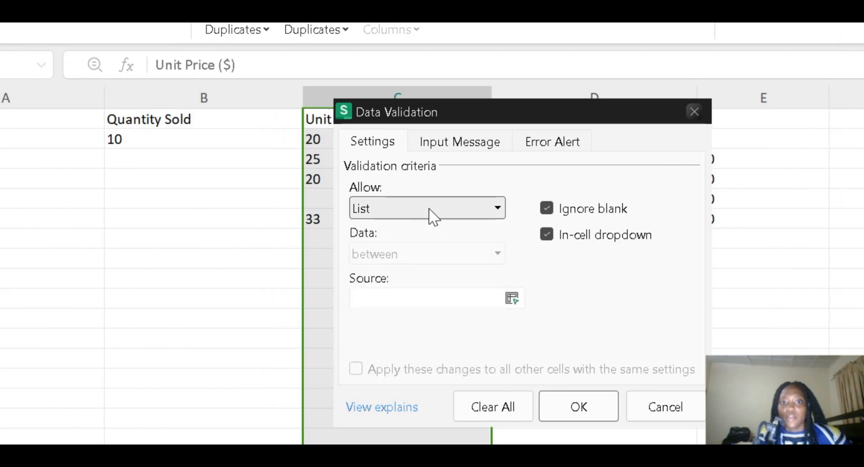
Use the range =$E$3:$E$6 as the list source and apply the validation rule
left_click_drag(545, 143, 362, 125)
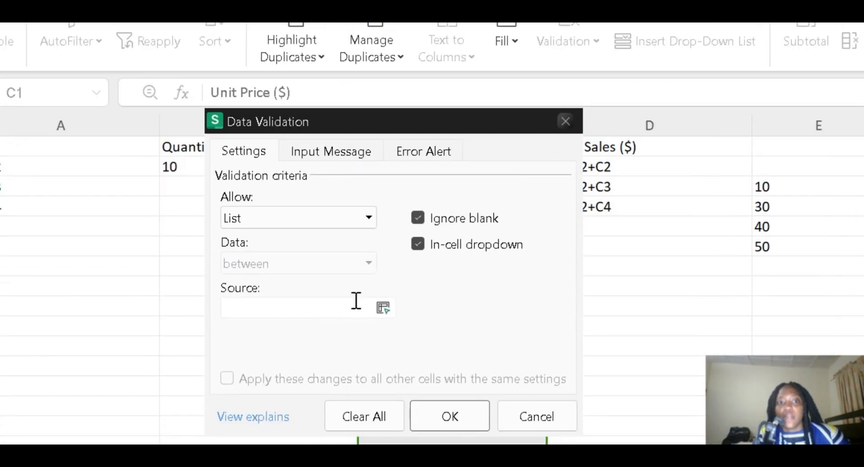
left_click(341, 307)
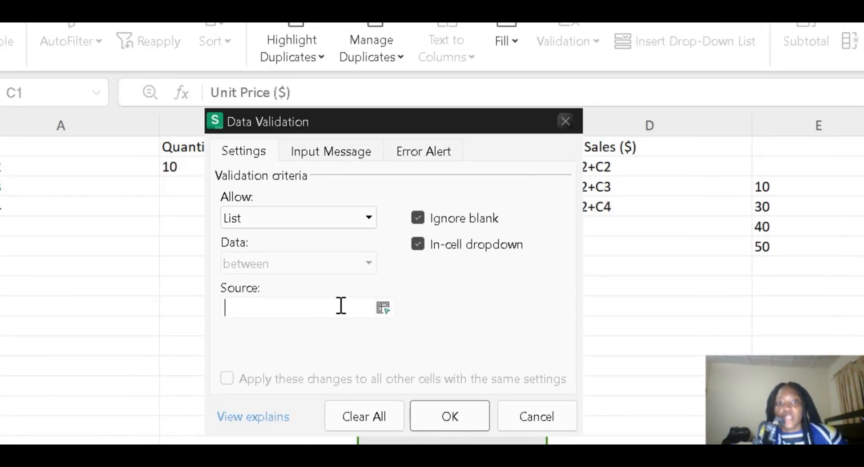
left_click(788, 189)
left_click_drag(622, 188, 637, 247)
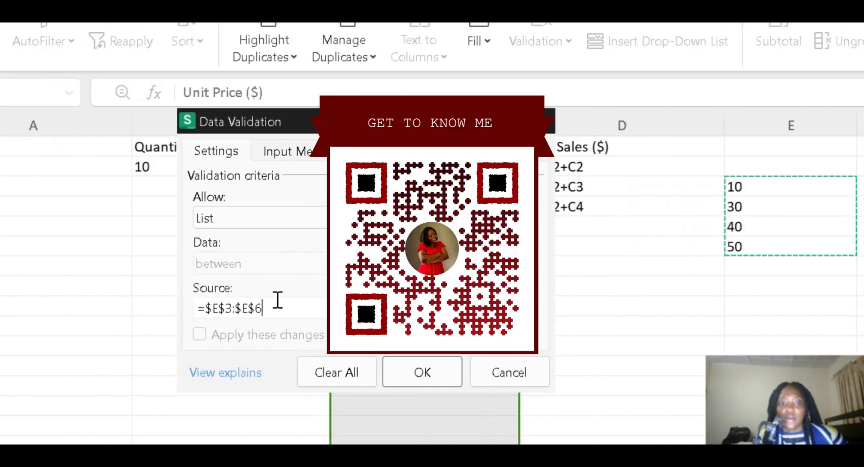
left_click(423, 345)
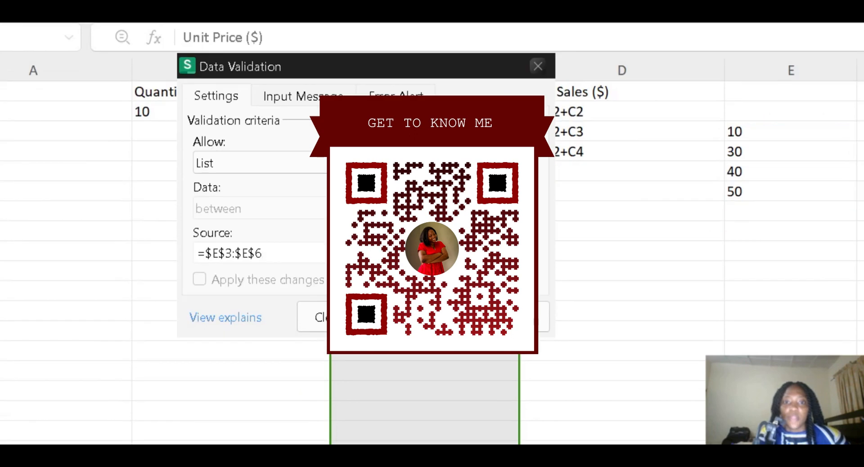
Test the drop-down list in the Unit Price column by choosing 30 for cell C8
left_click(425, 139)
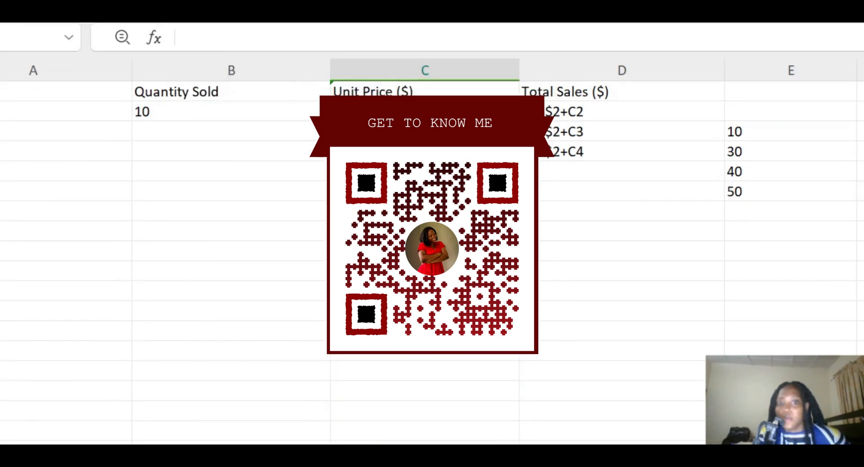
left_click(539, 249)
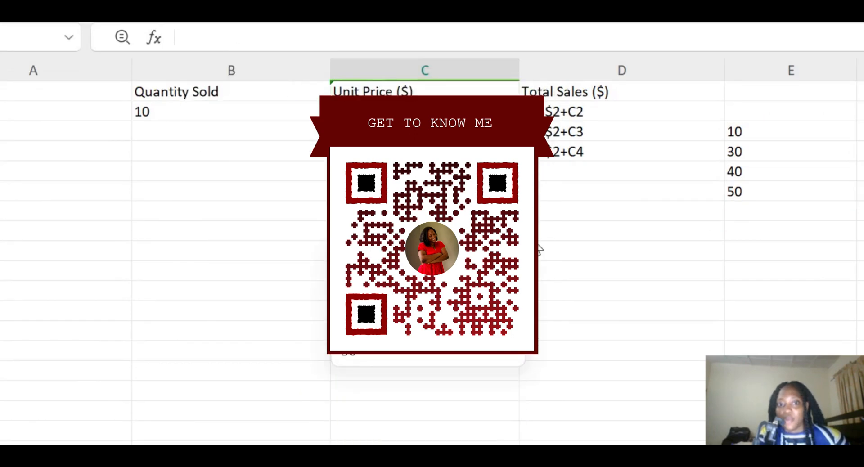
left_click(450, 304)
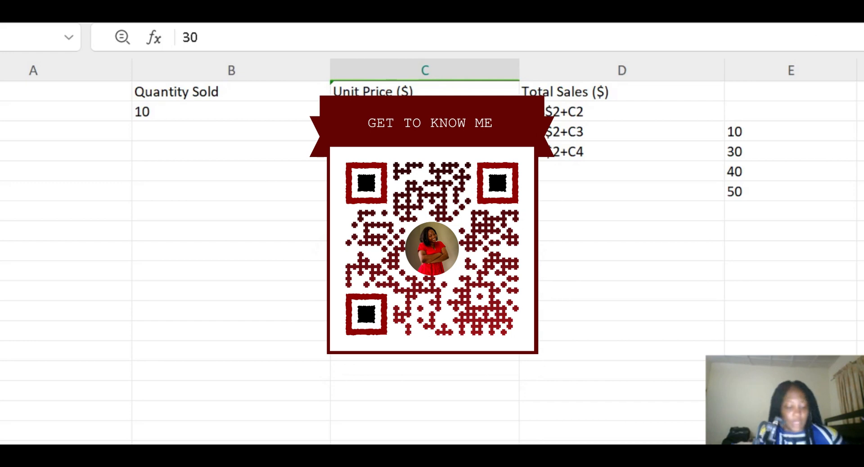
key("Delete")
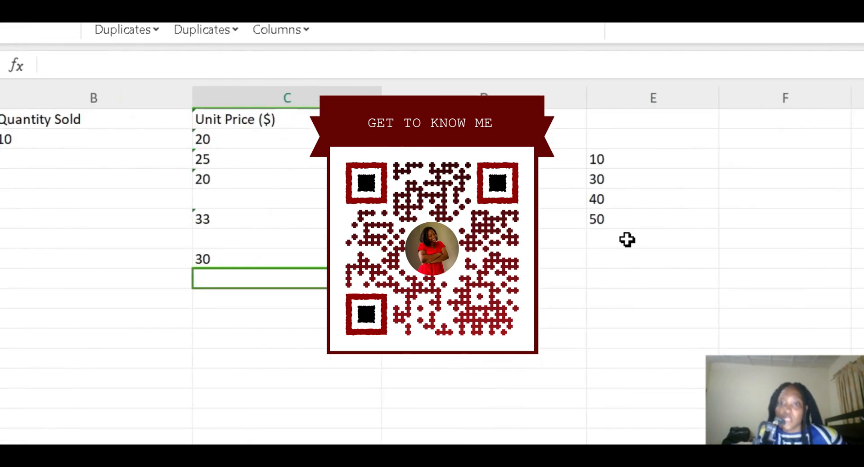
Add 20 to the allowed values in cell E7 and check the drop-down list in cell C9
left_click(765, 213)
type("20")
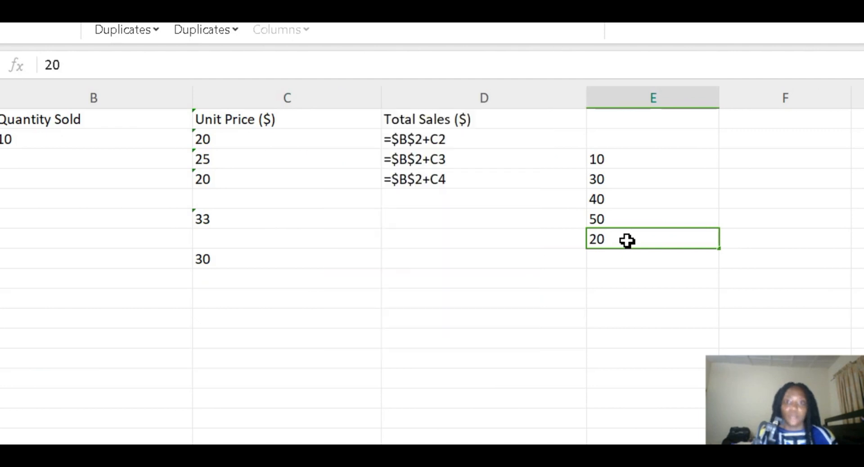
key("Return")
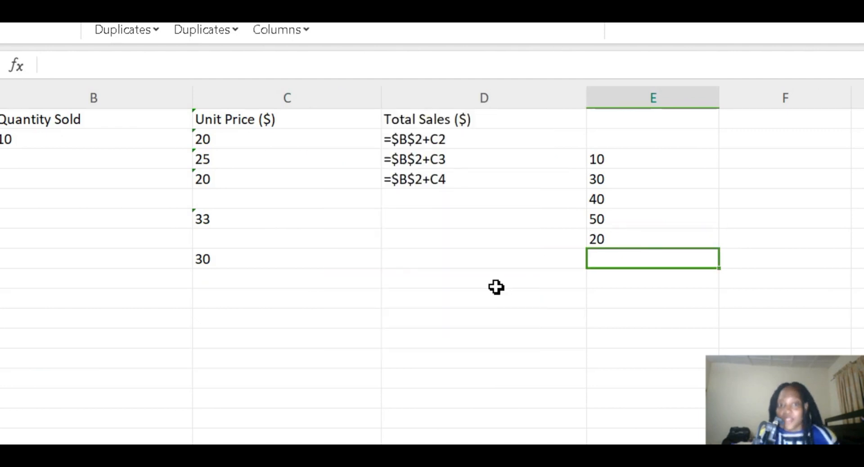
left_click(270, 287)
left_click(390, 283)
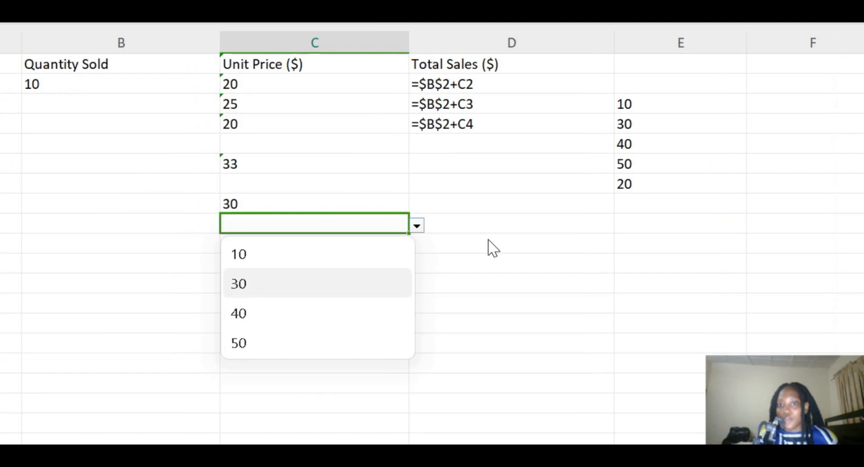
Move the 20 from cell E7 to E5, between 30 and 40, and choose 20 from the drop-down list in cell C7
left_click(702, 186)
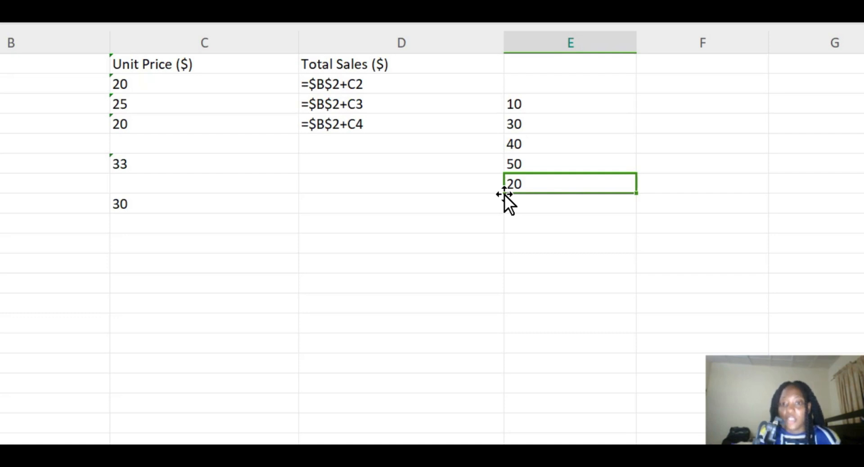
left_click_drag(504, 194, 532, 138)
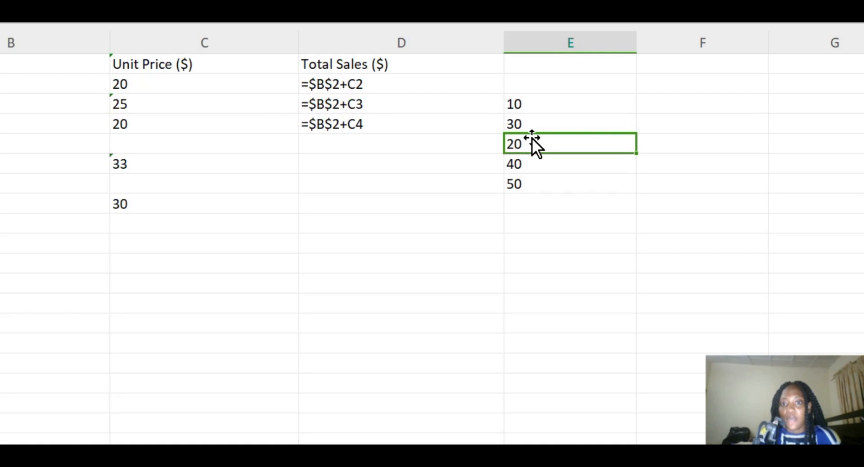
left_click(204, 181)
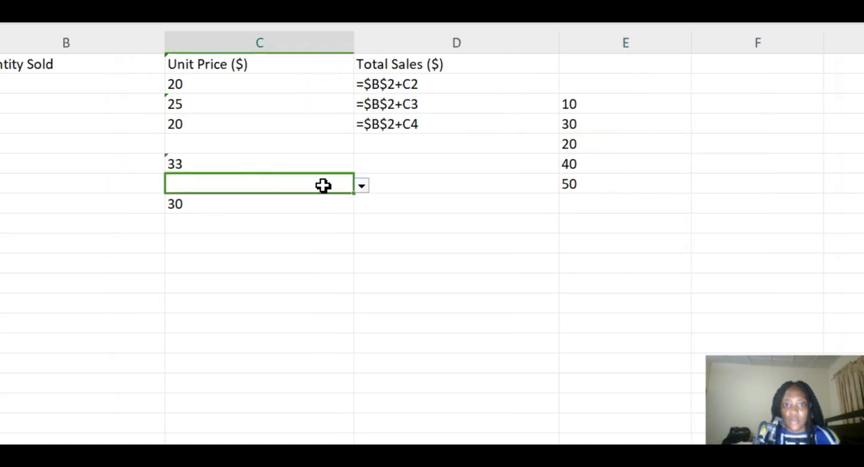
left_click(362, 187)
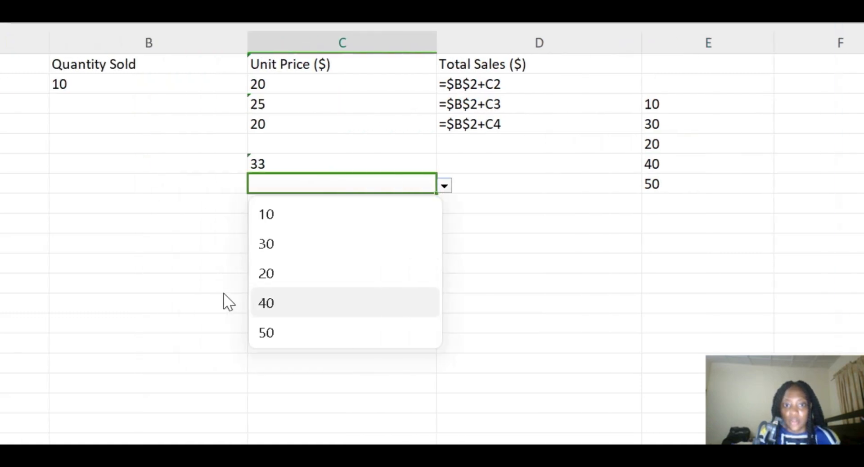
left_click(276, 273)
key("Return")
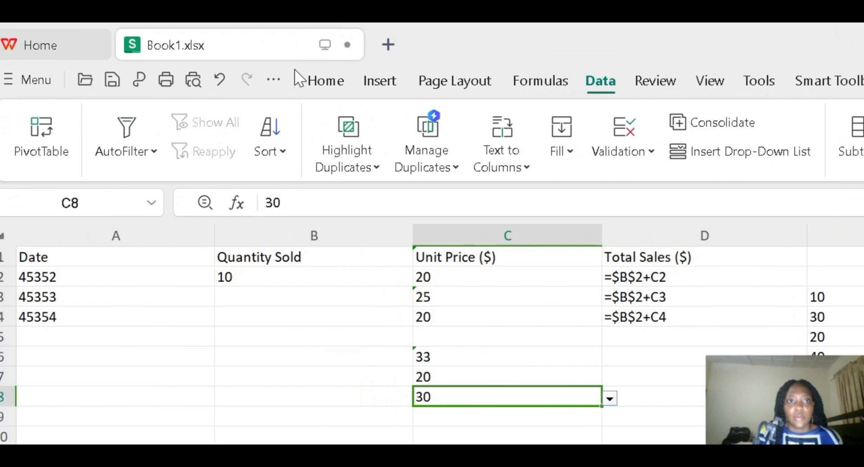
left_click(323, 80)
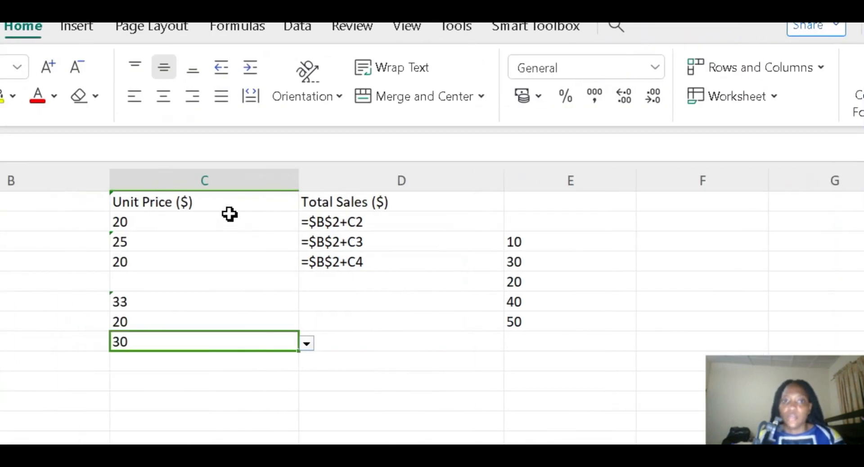
left_click(240, 198)
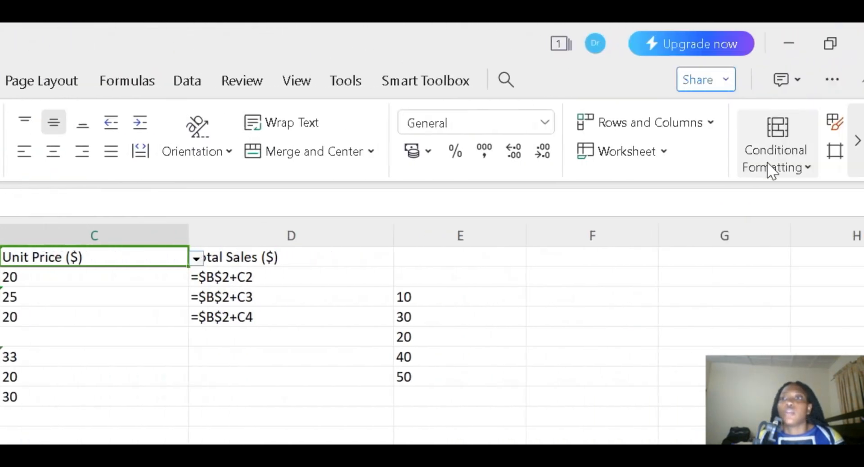
left_click(768, 164)
mouse_move(753, 212)
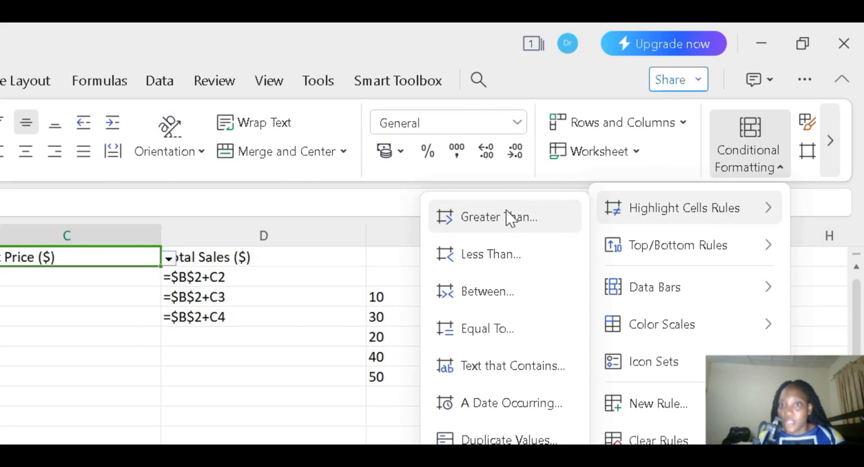
left_click(82, 206)
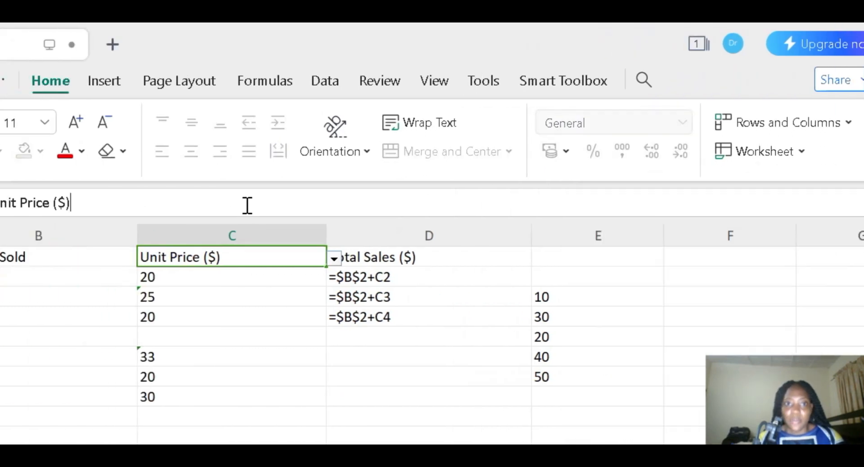
left_click(241, 225)
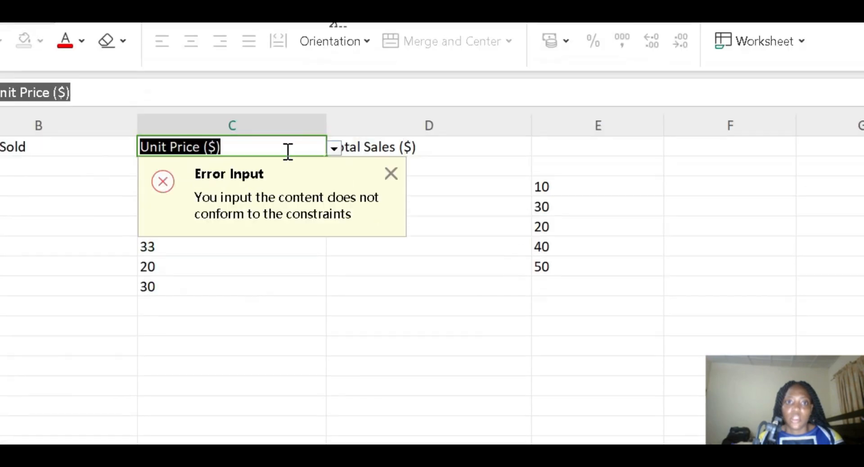
left_click(288, 206)
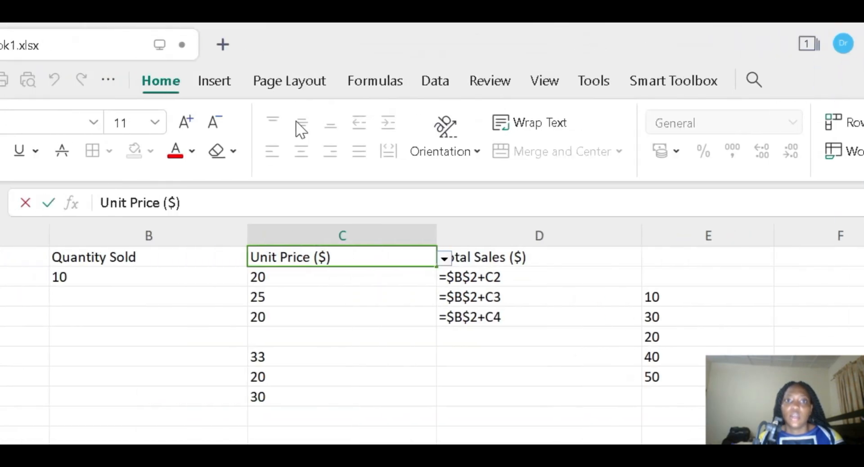
Try to clear the data validation rule from the Unit Price header cell C1
left_click(435, 81)
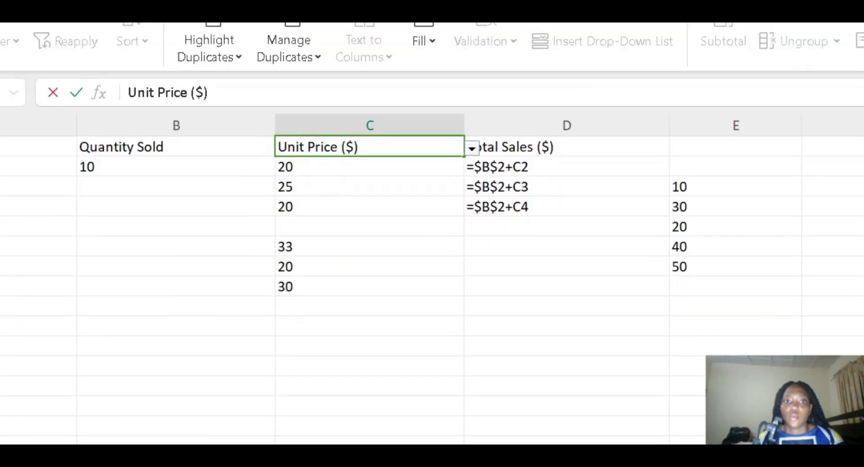
left_click(385, 405)
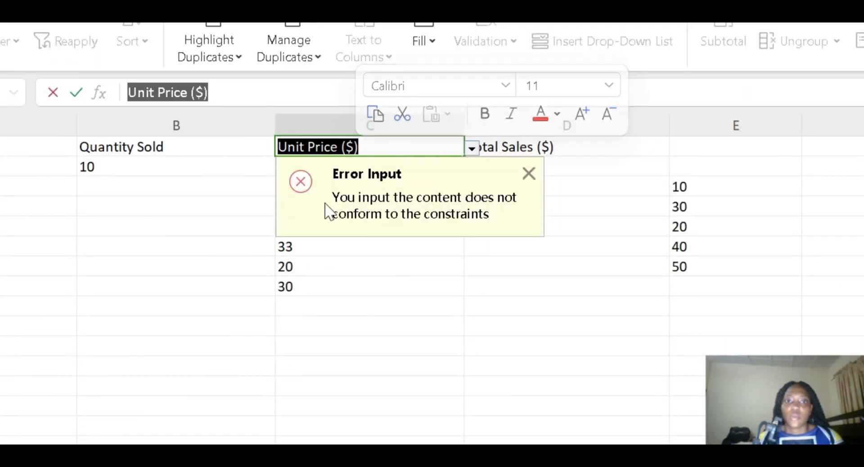
left_click(529, 174)
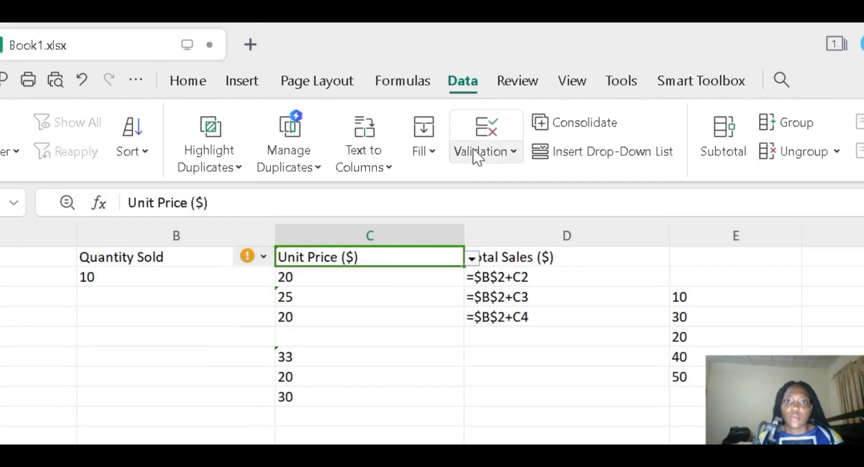
left_click(478, 154)
left_click(503, 193)
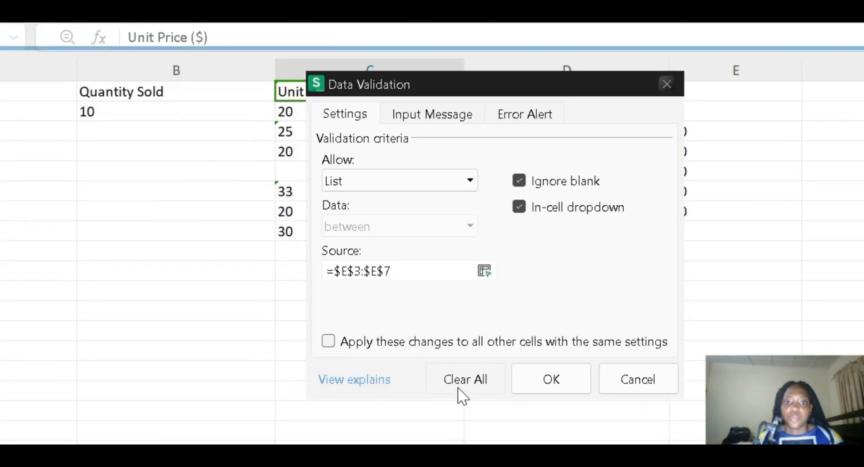
left_click(459, 386)
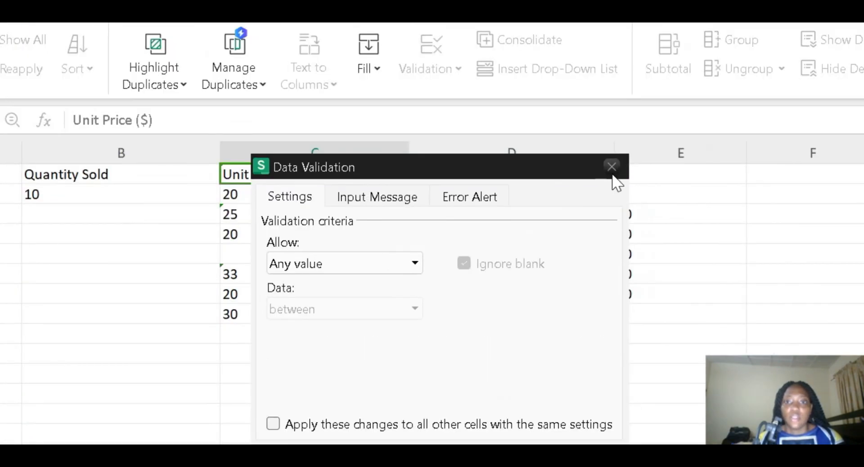
left_click(612, 174)
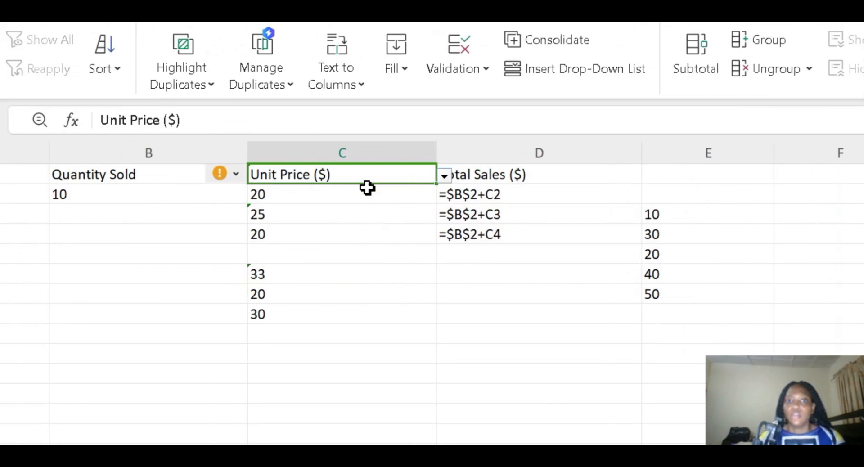
Highlight Unit Price column cells greater than 26.5 using Yellow Fill with Dark Yellow Text, and undo the formatting
left_click(353, 143)
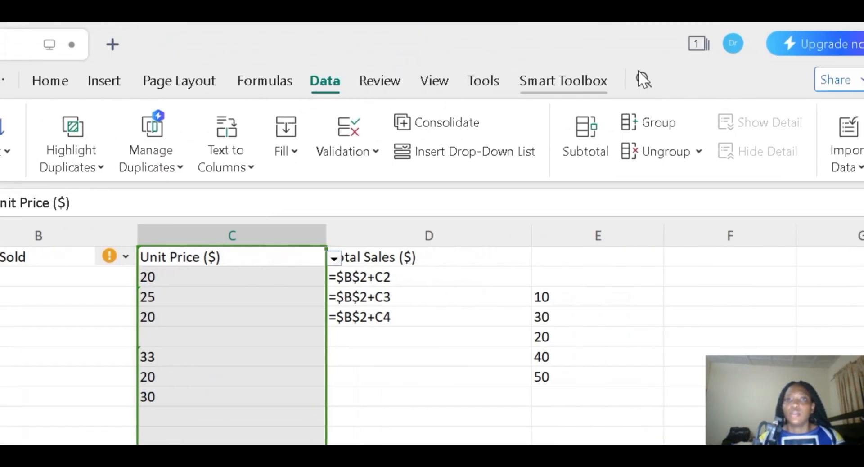
left_click(81, 78)
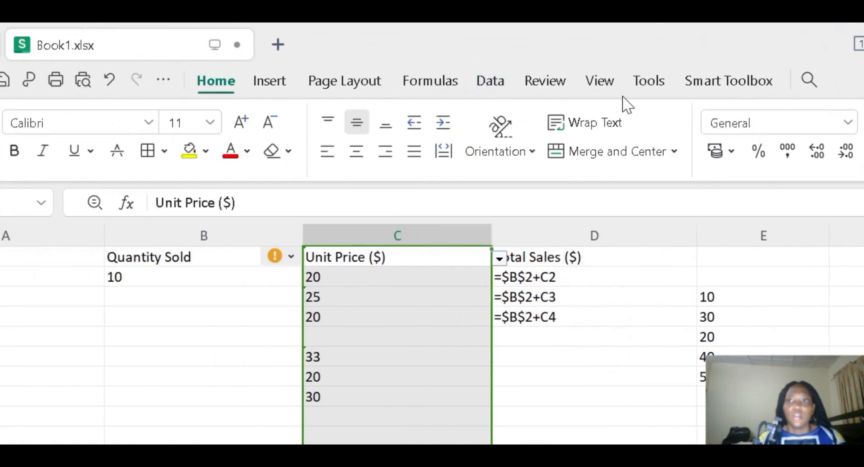
left_click(766, 174)
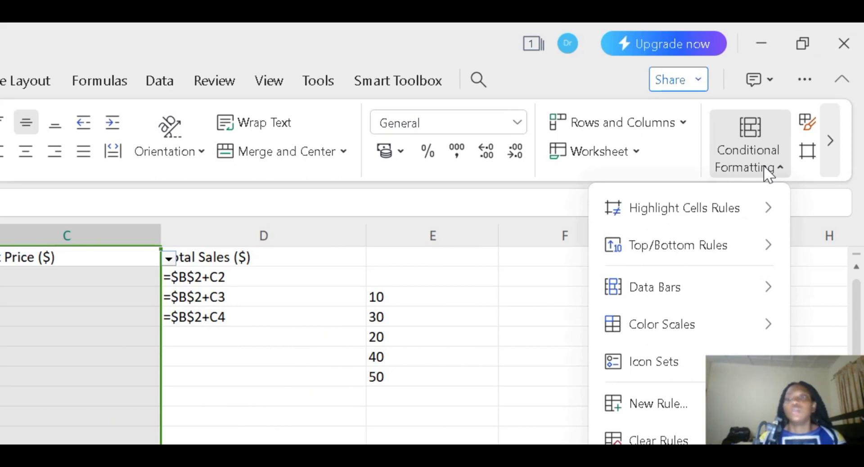
mouse_move(706, 245)
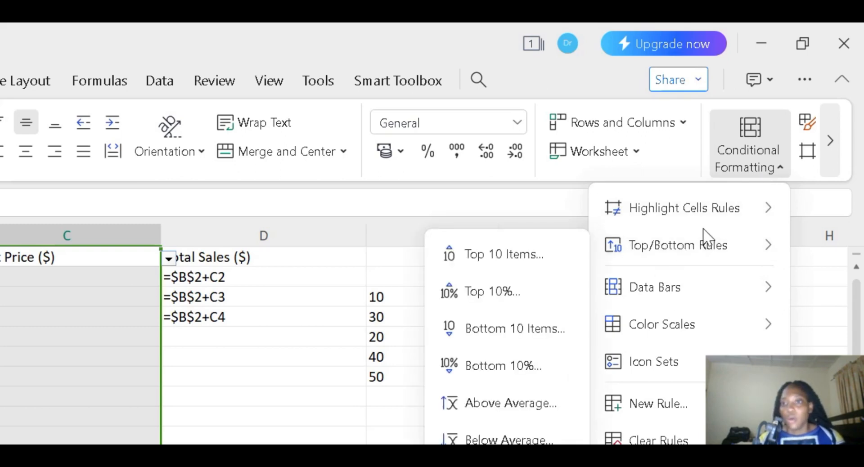
mouse_move(721, 217)
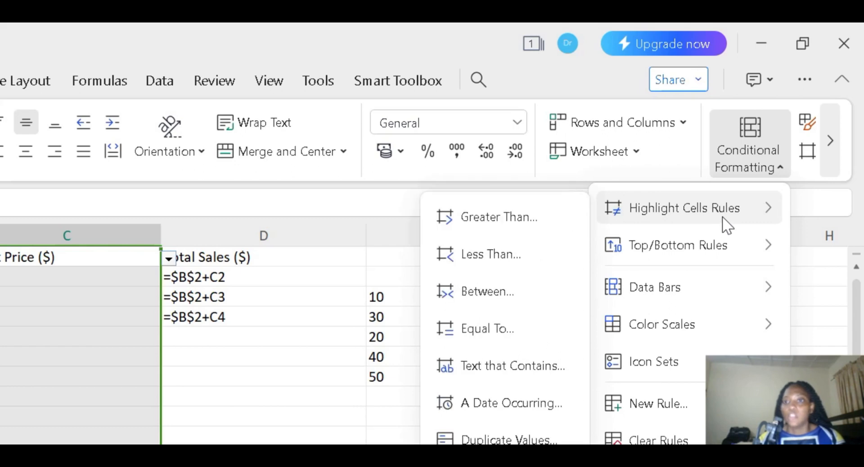
left_click(550, 218)
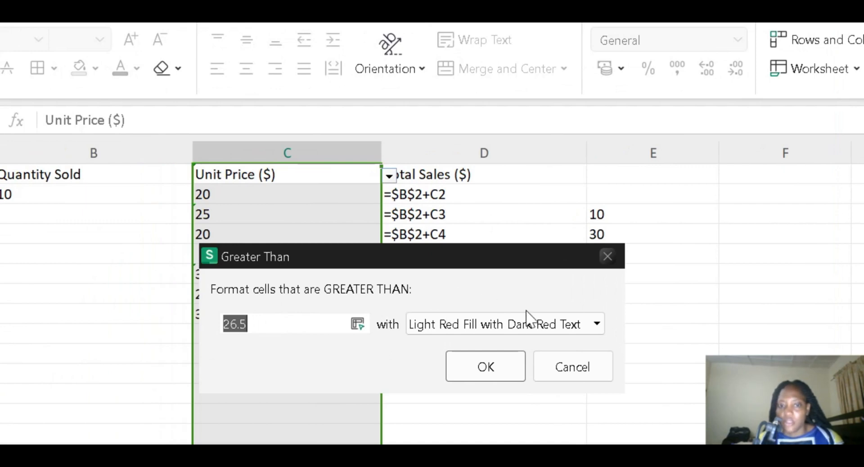
left_click(453, 325)
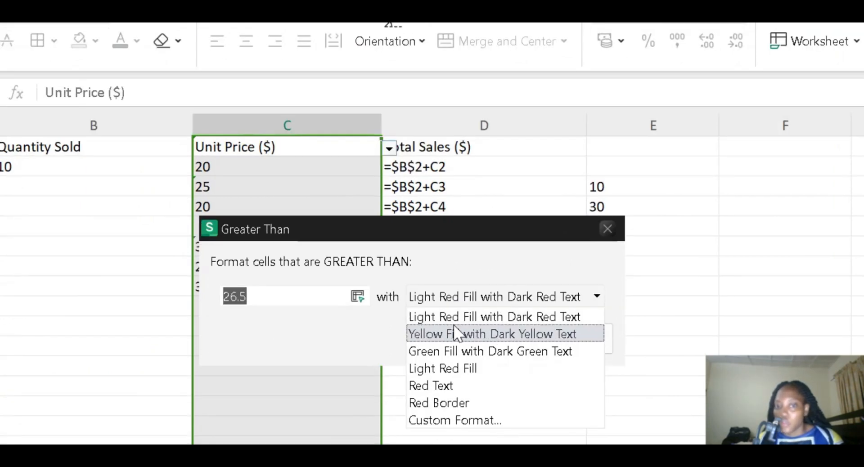
left_click(454, 360)
left_click(495, 370)
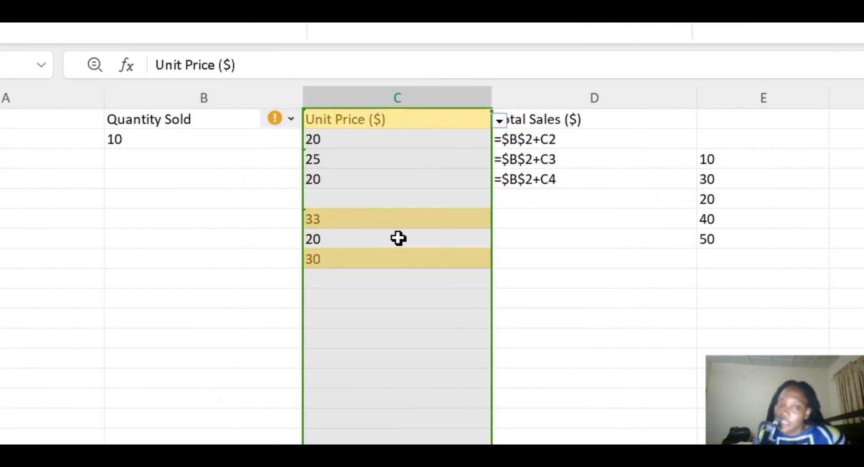
key("ctrl+z")
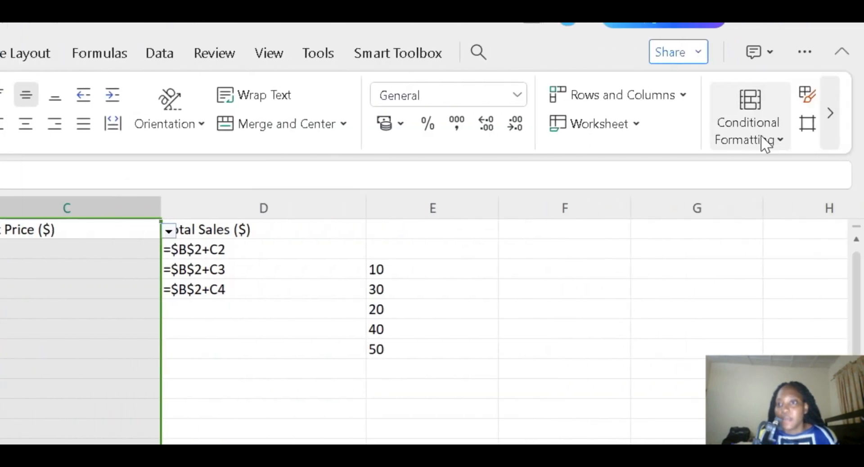
Highlight duplicate values in the Unit Price column using Light Red Fill with Dark Red Text, and undo the formatting
left_click(762, 138)
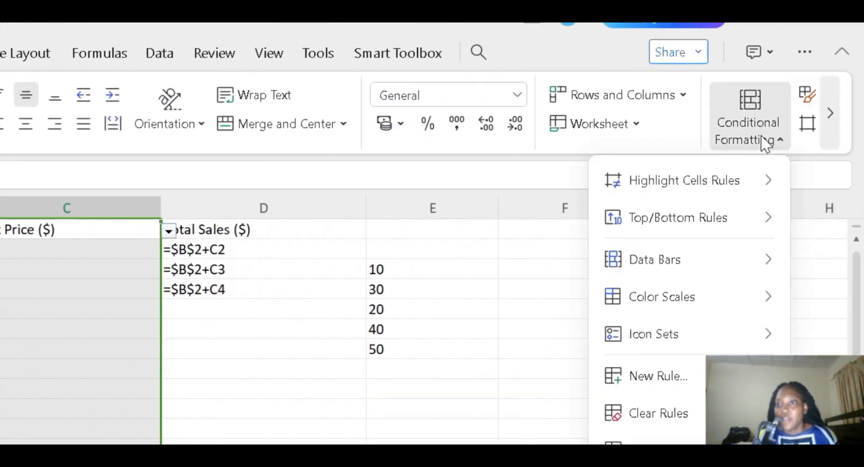
mouse_move(720, 178)
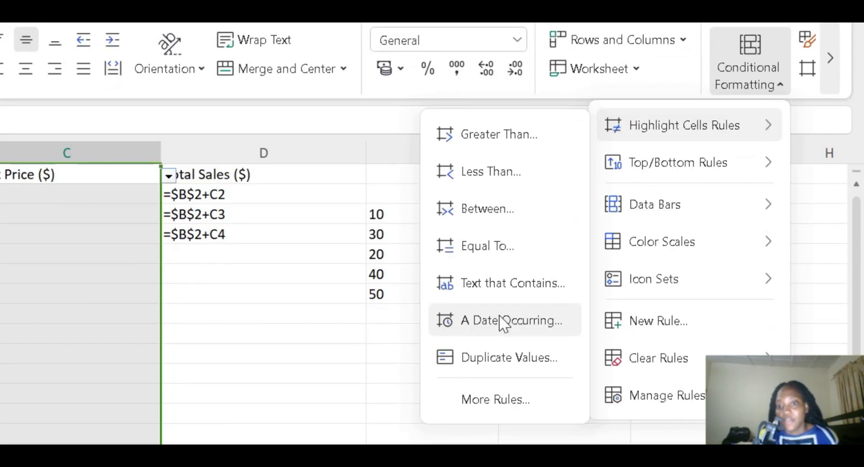
left_click(498, 357)
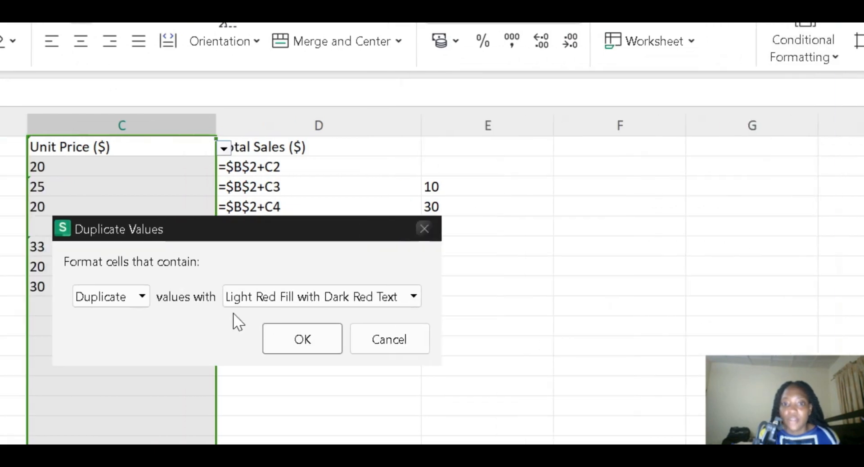
left_click(247, 340)
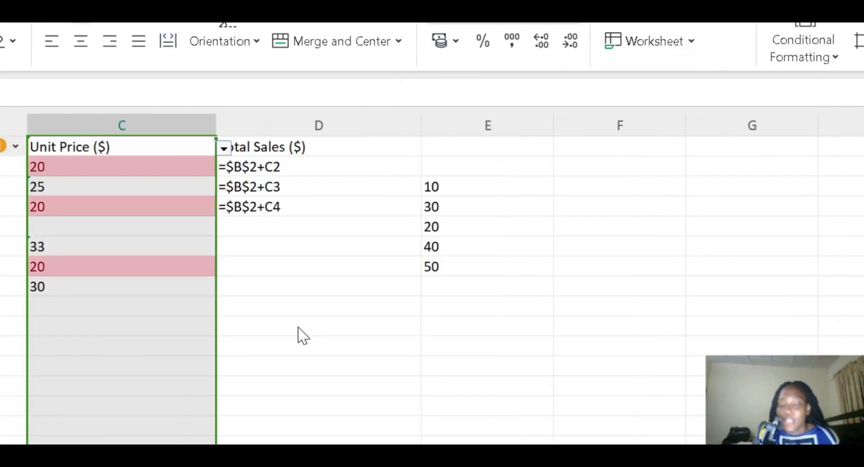
key("ctrl+z")
Highlight the top 5 items in the Unit Price column using Light Red Fill with Dark Red Text, and undo the formatting
left_click(793, 45)
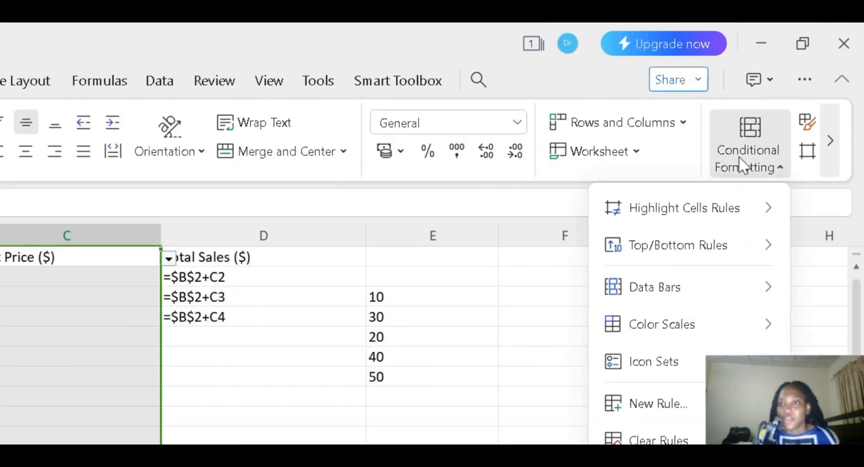
mouse_move(715, 243)
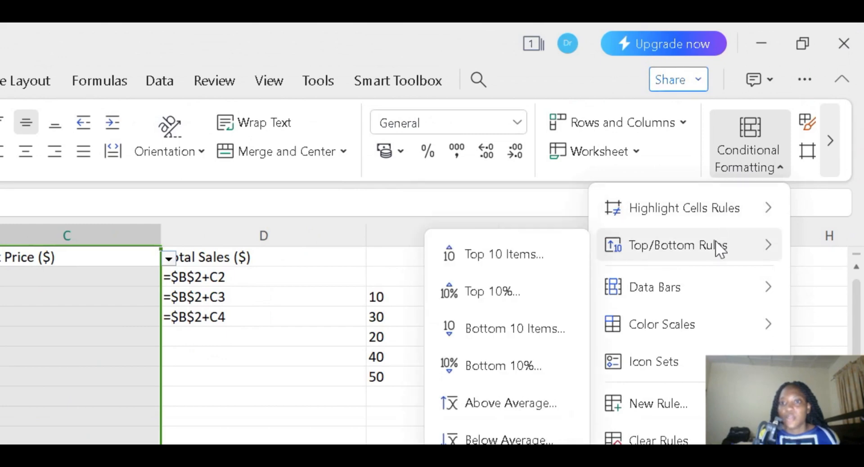
left_click(524, 250)
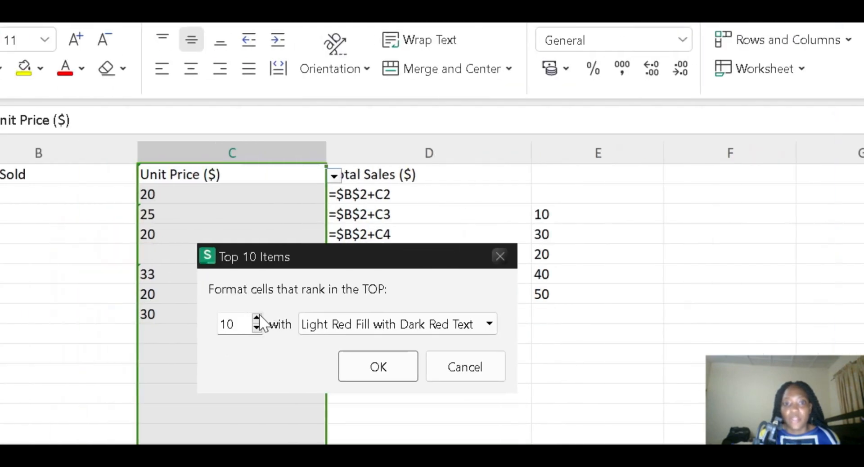
left_click(91, 400)
left_click(92, 400)
left_click(258, 328)
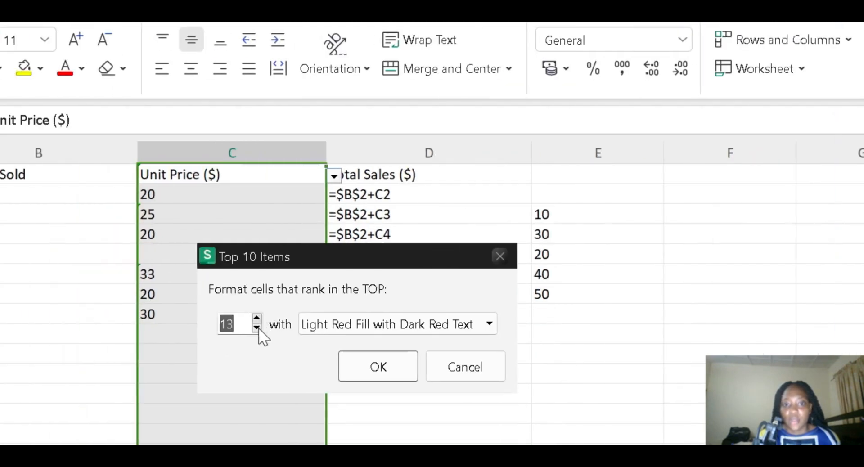
left_click(258, 331)
left_click(257, 331)
left_click(257, 331)
left_click(257, 331)
left_click(257, 331)
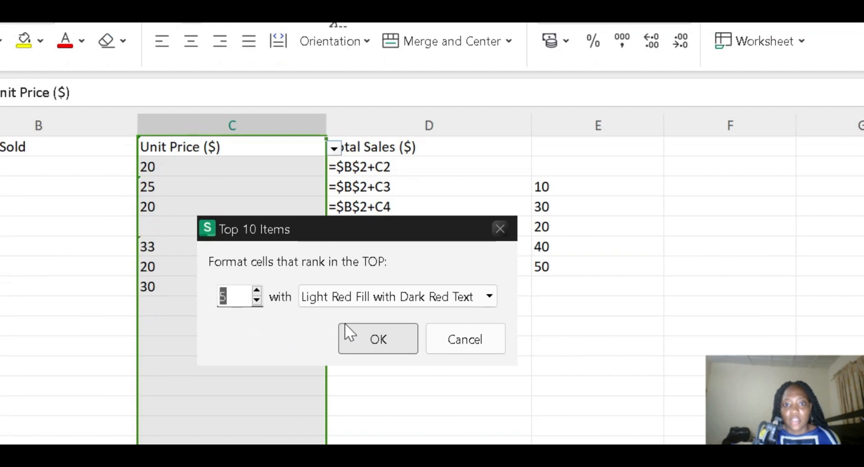
left_click(345, 352)
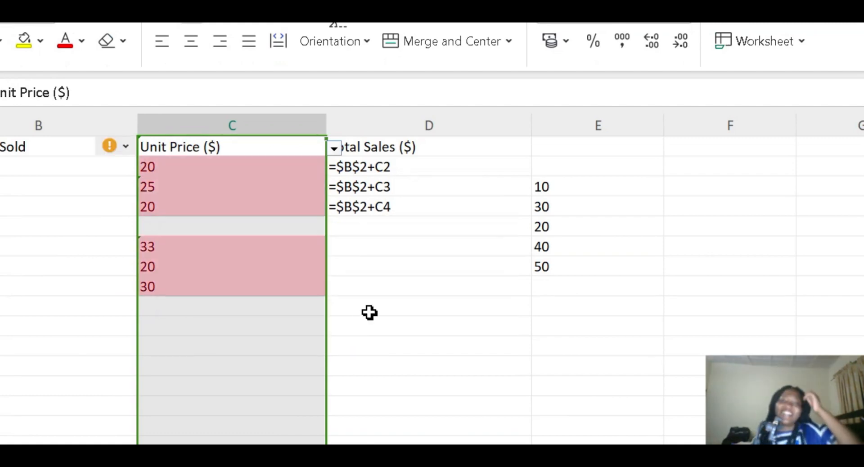
key("ctrl+z")
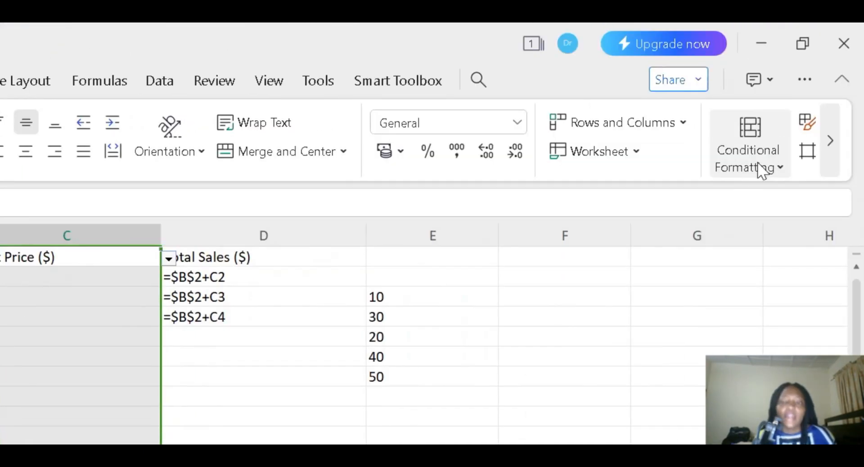
Add bright blue gradient-fill data bars to the Unit Price column, and undo the formatting
left_click(757, 162)
mouse_move(717, 280)
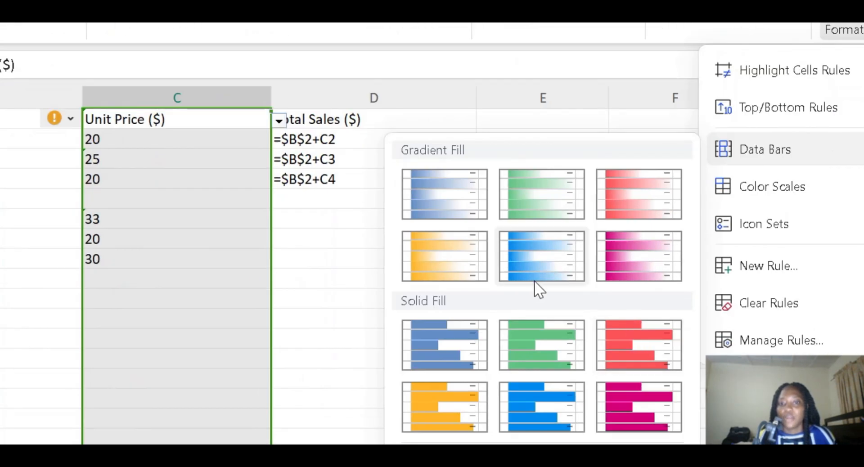
left_click(536, 279)
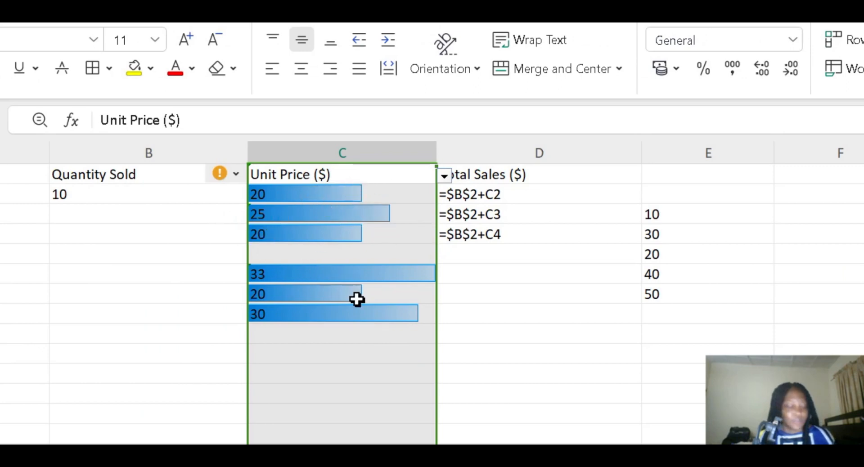
key("ctrl+z")
key("ctrl+z")
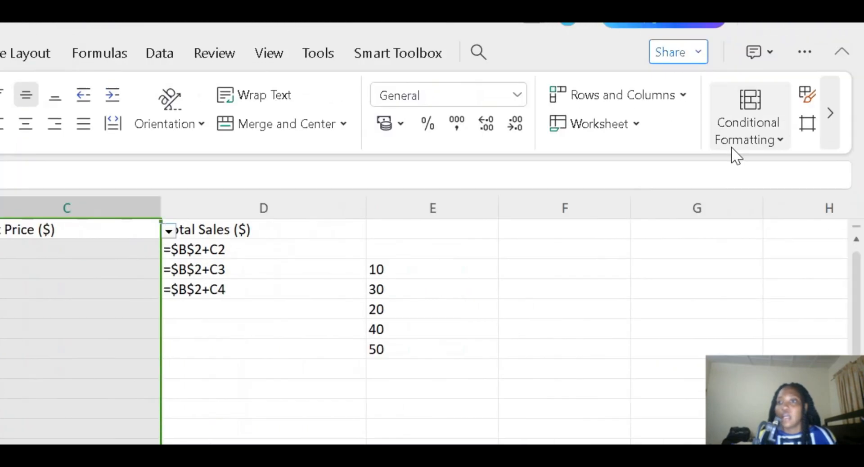
Apply the green-to-white color scale to the Unit Price column, with green for the highest values
left_click(732, 144)
mouse_move(685, 300)
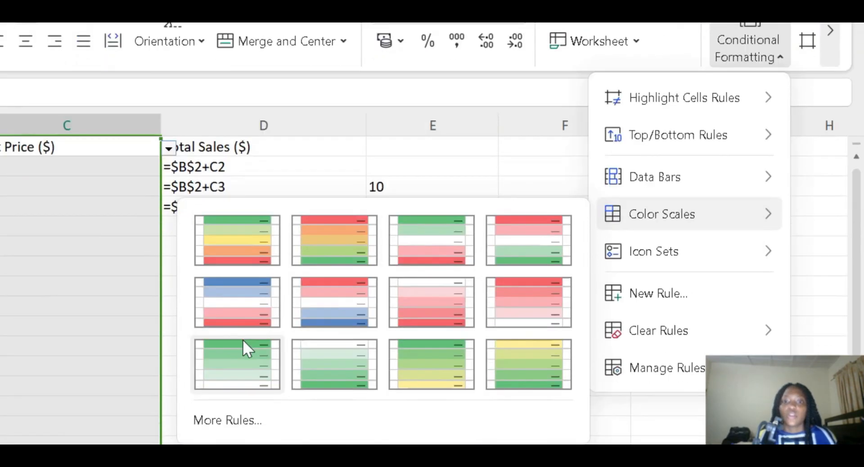
left_click(245, 437)
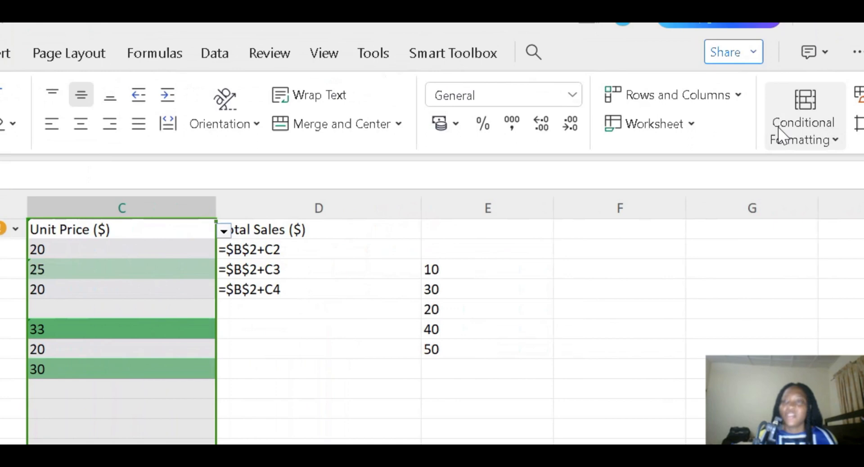
Add the 5 Boxes rating icon set to the Unit Price column
left_click(720, 149)
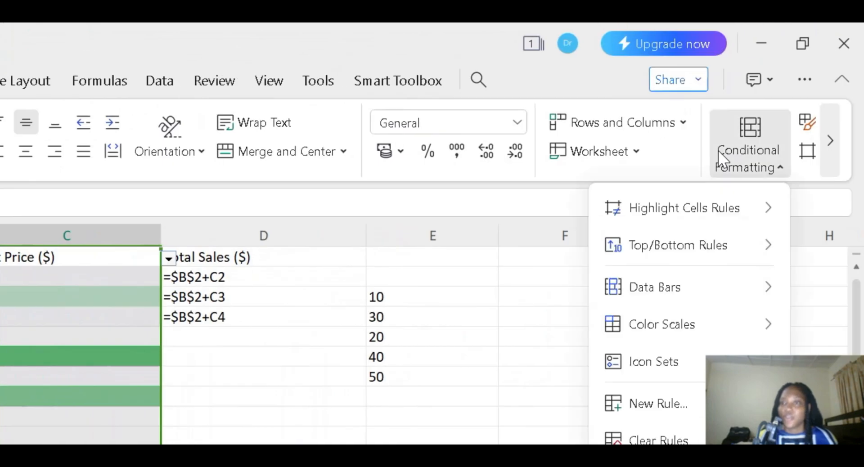
mouse_move(688, 365)
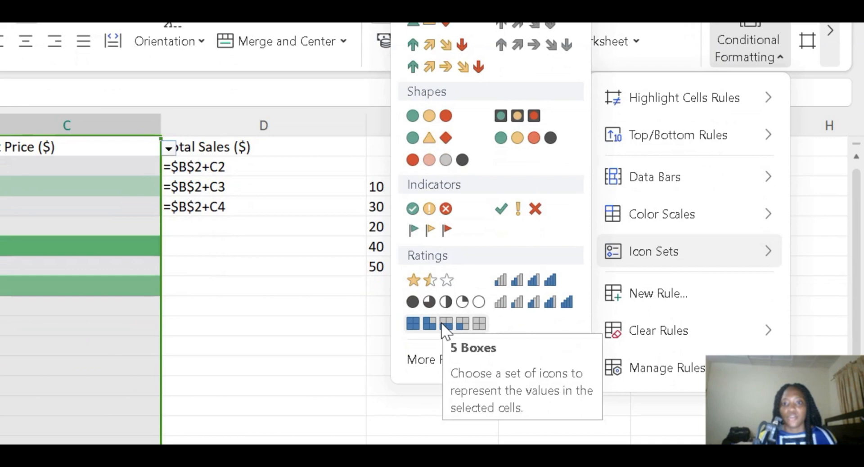
left_click(445, 407)
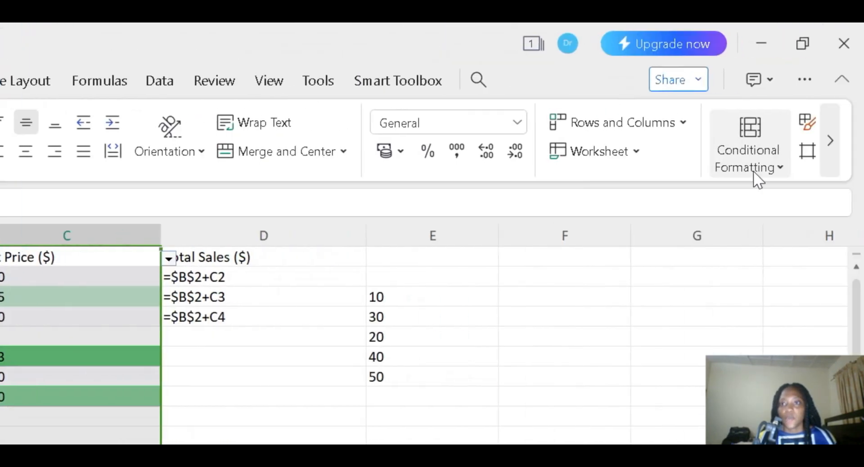
Open the conditional formatting options for the Unit Price column
left_click(753, 171)
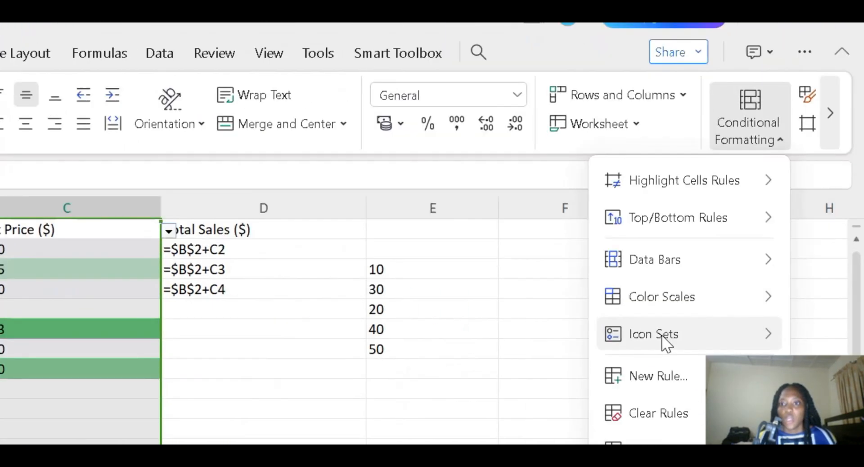